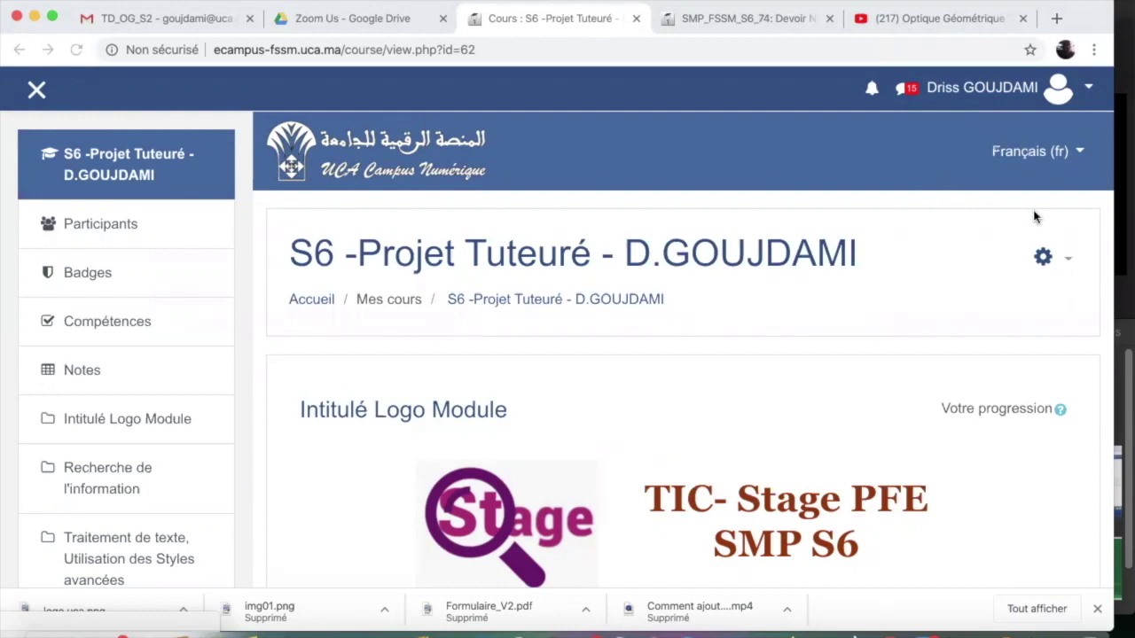
# Turn on editing mode for the course from the gear menu
pyautogui.click(1067, 264)
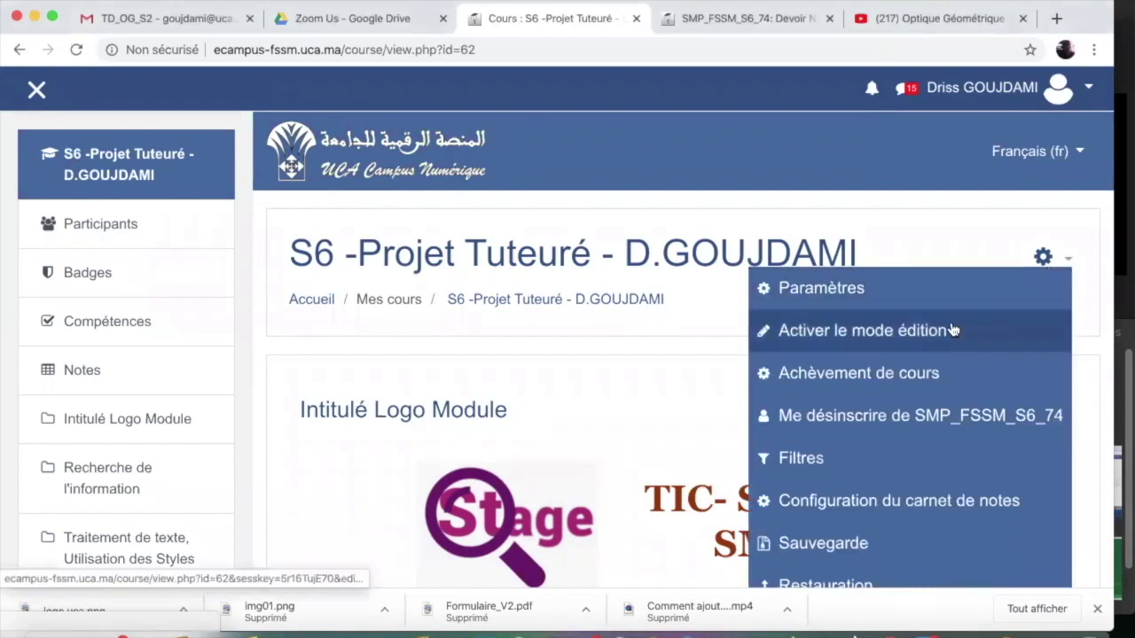
pyautogui.click(952, 330)
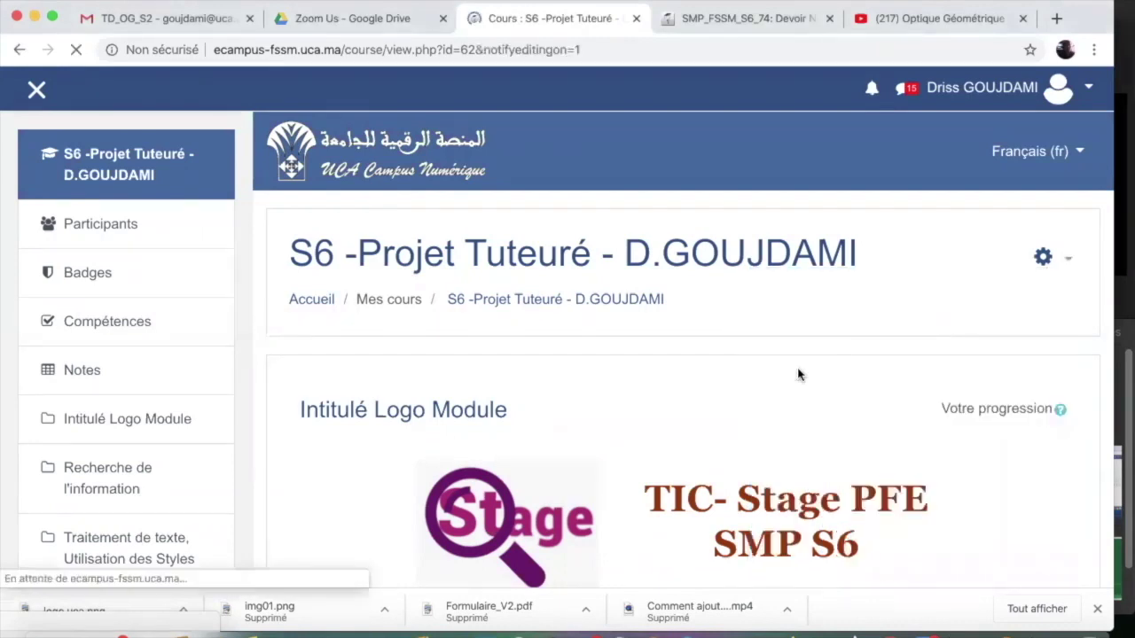
pyautogui.scroll(-5, 798, 372)
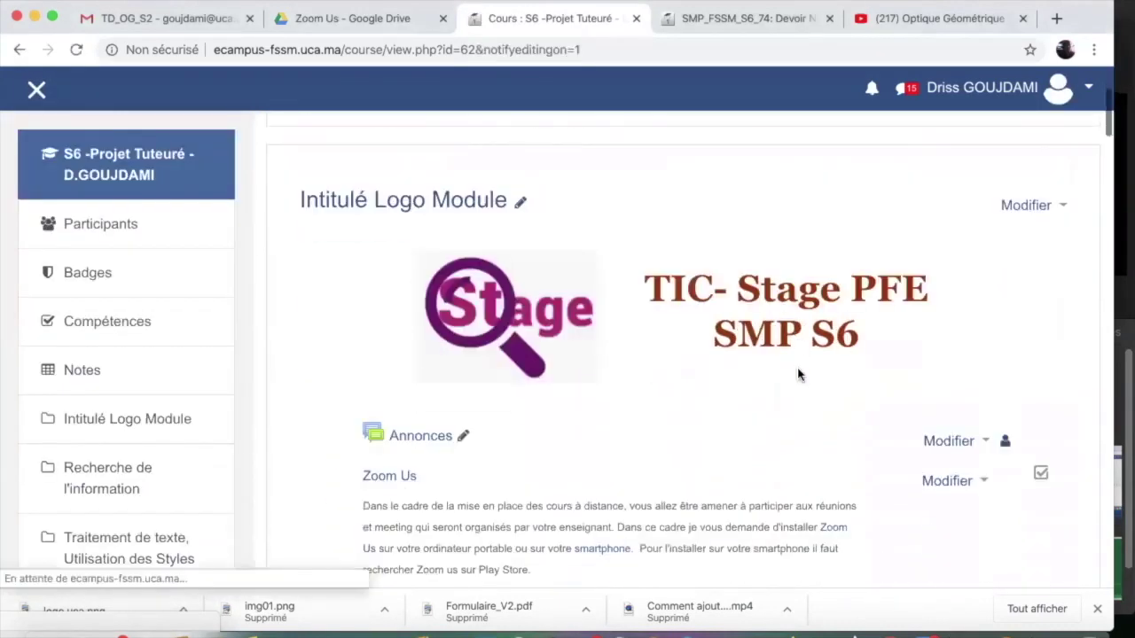
pyautogui.scroll(-5, 798, 373)
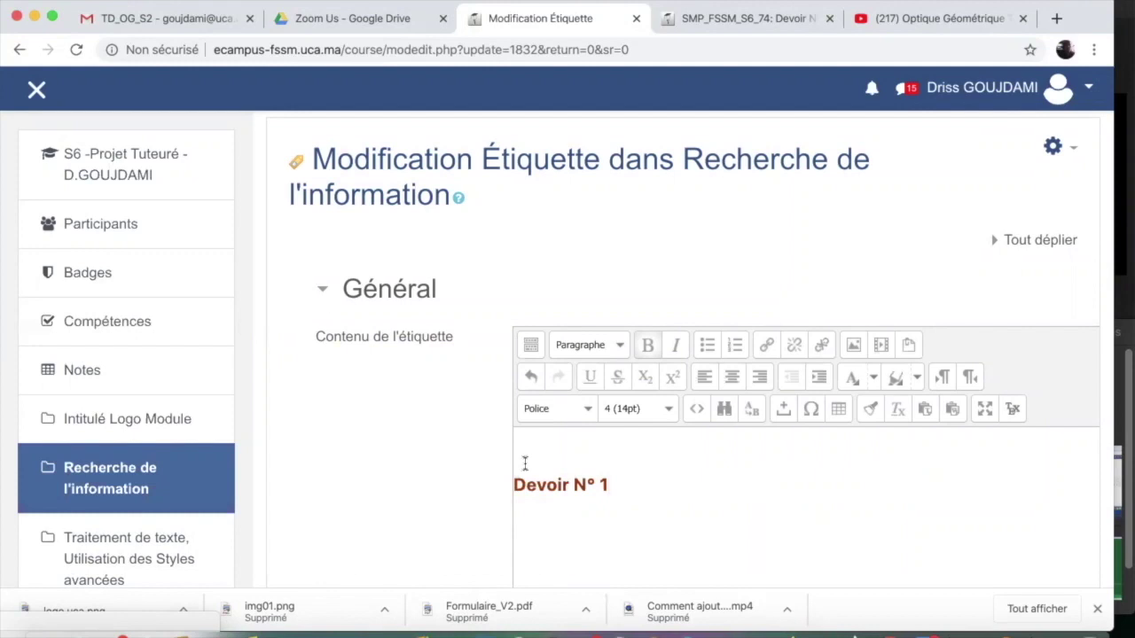
# Delete the blank line above 'Devoir N° 1' in the label and save it
pyautogui.press('BackSpace')
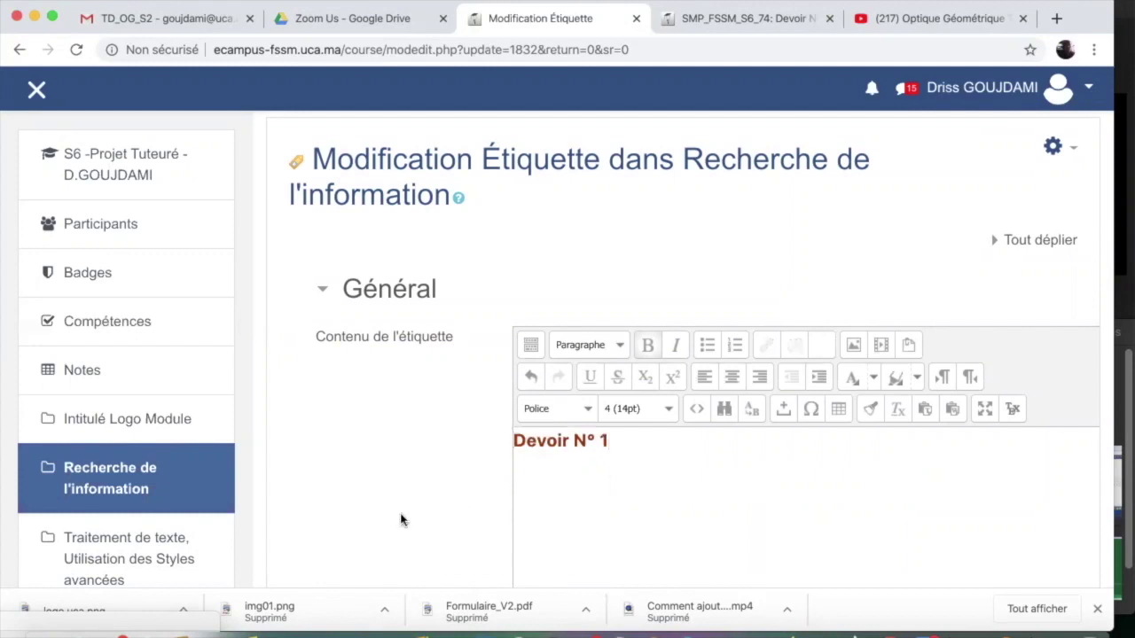
pyautogui.scroll(-5, 410, 487)
pyautogui.scroll(-5, 410, 487)
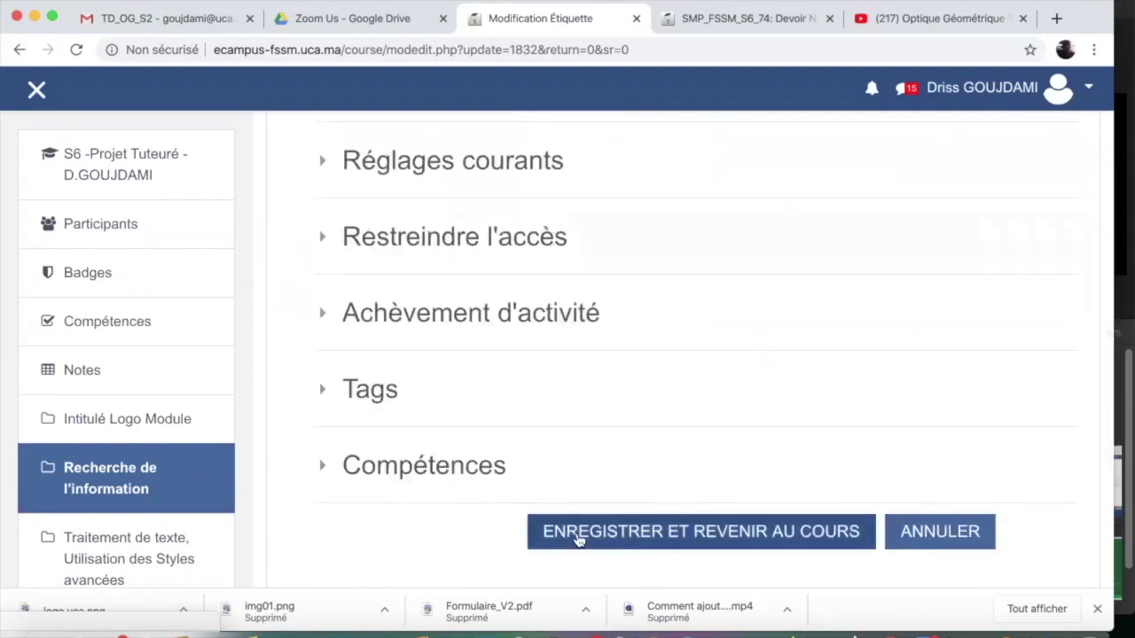
pyautogui.click(578, 536)
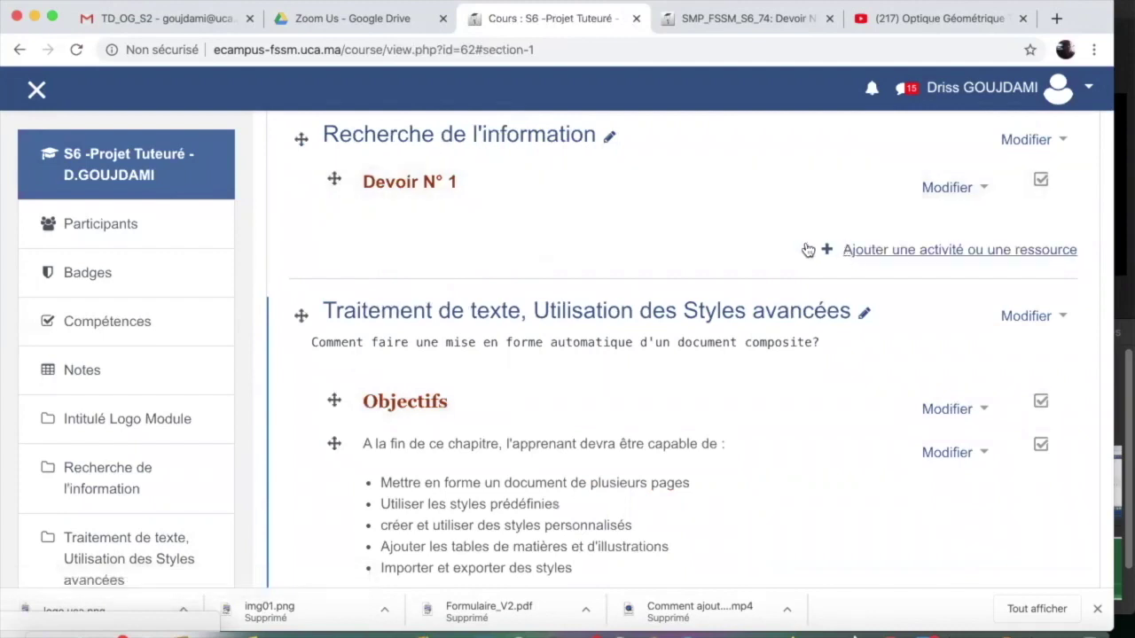
# Add a Devoir activity to Recherche de l'information and put the cursor in its name field
pyautogui.click(860, 251)
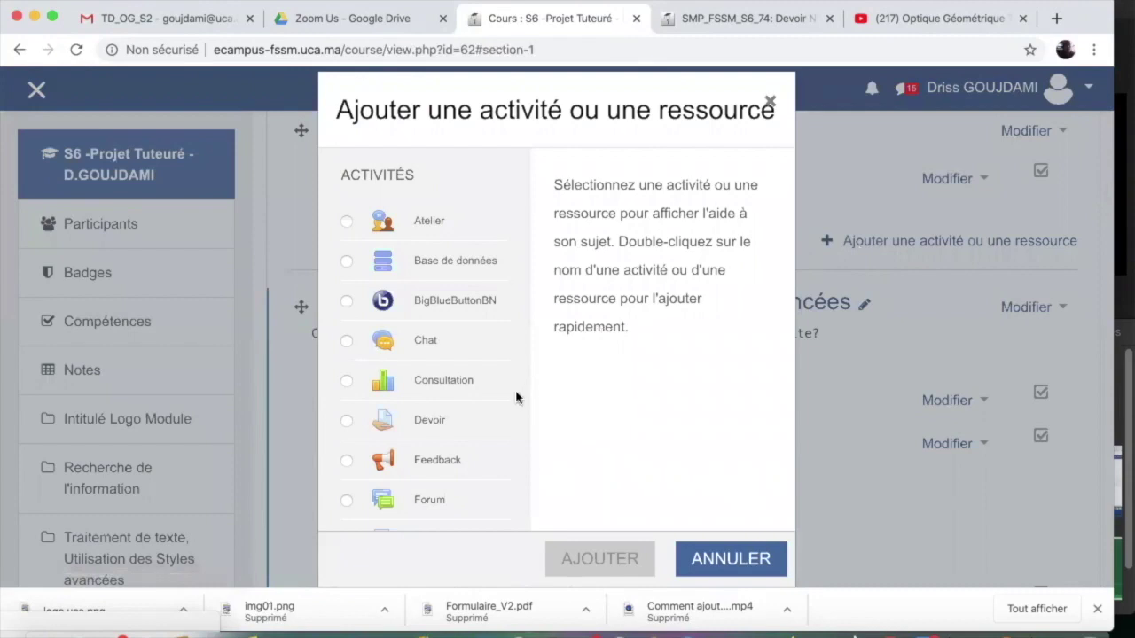
pyautogui.scroll(-3, 517, 398)
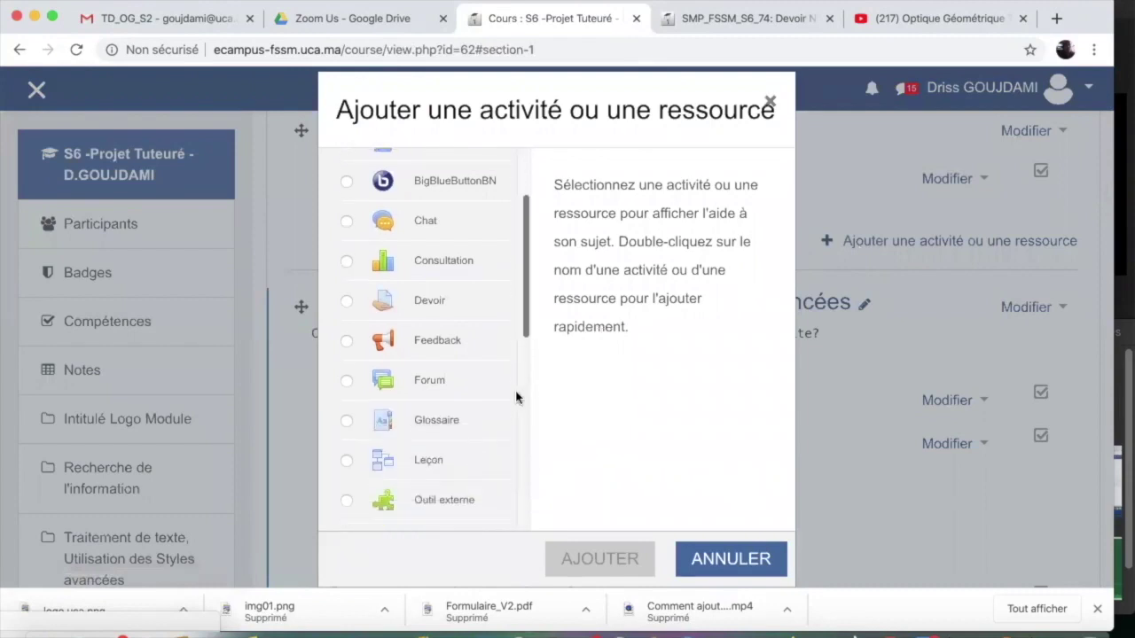
pyautogui.click(430, 306)
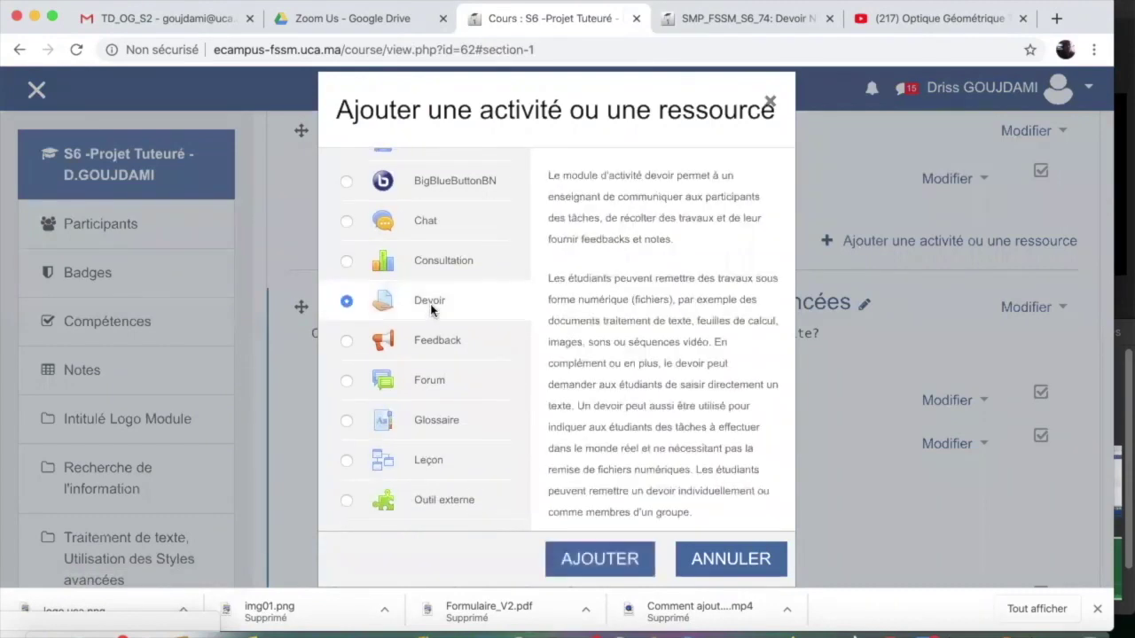
pyautogui.click(602, 560)
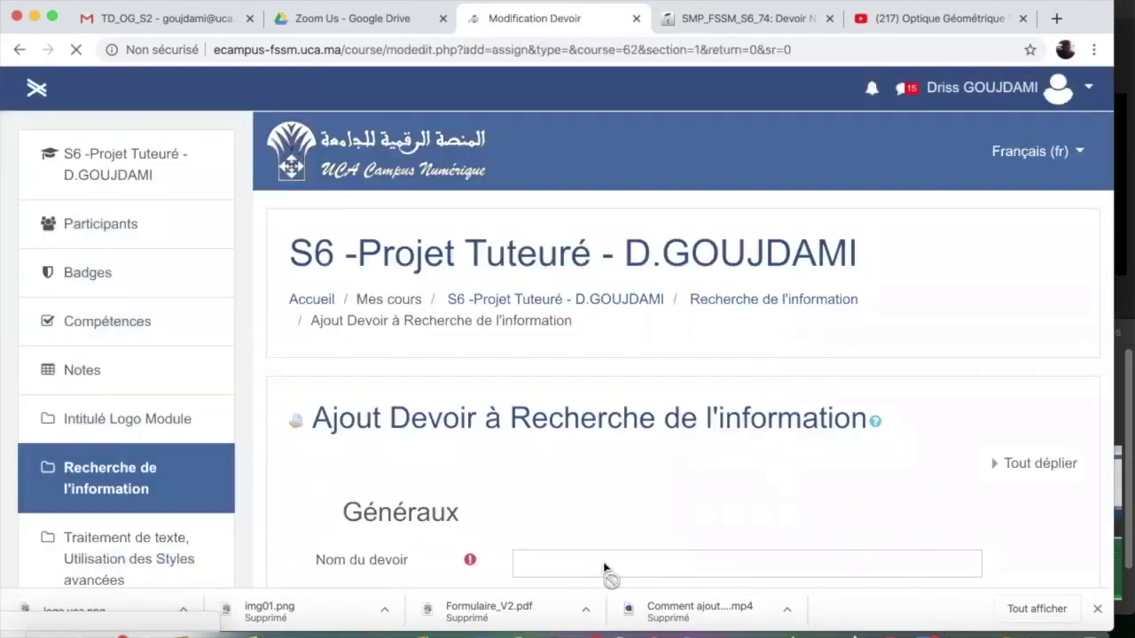
pyautogui.scroll(-5, 510, 499)
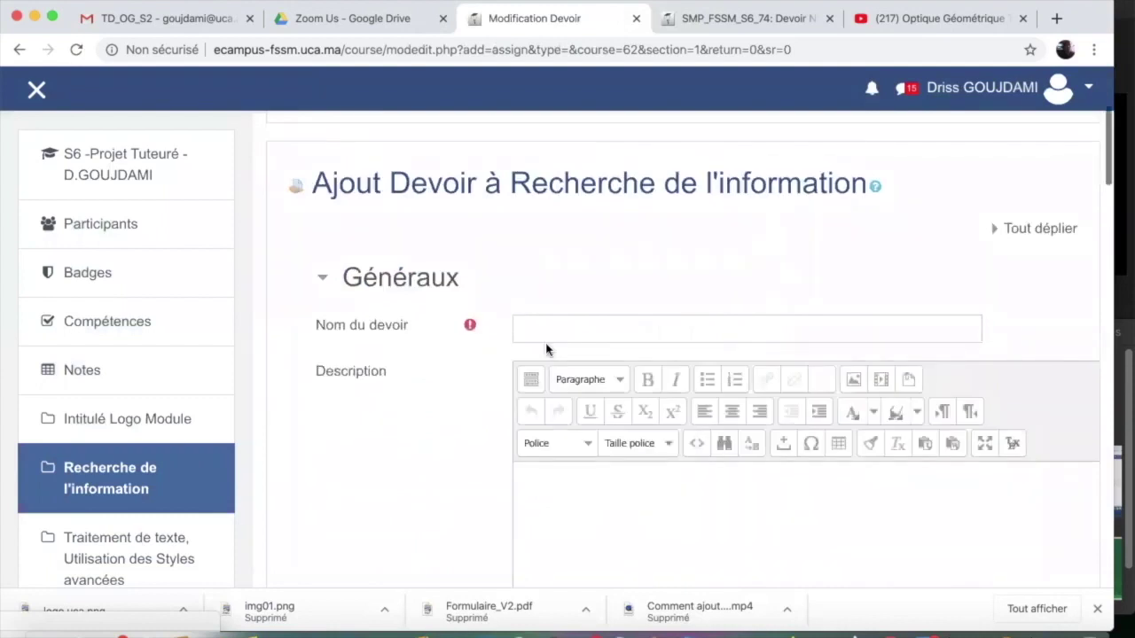
pyautogui.click(540, 327)
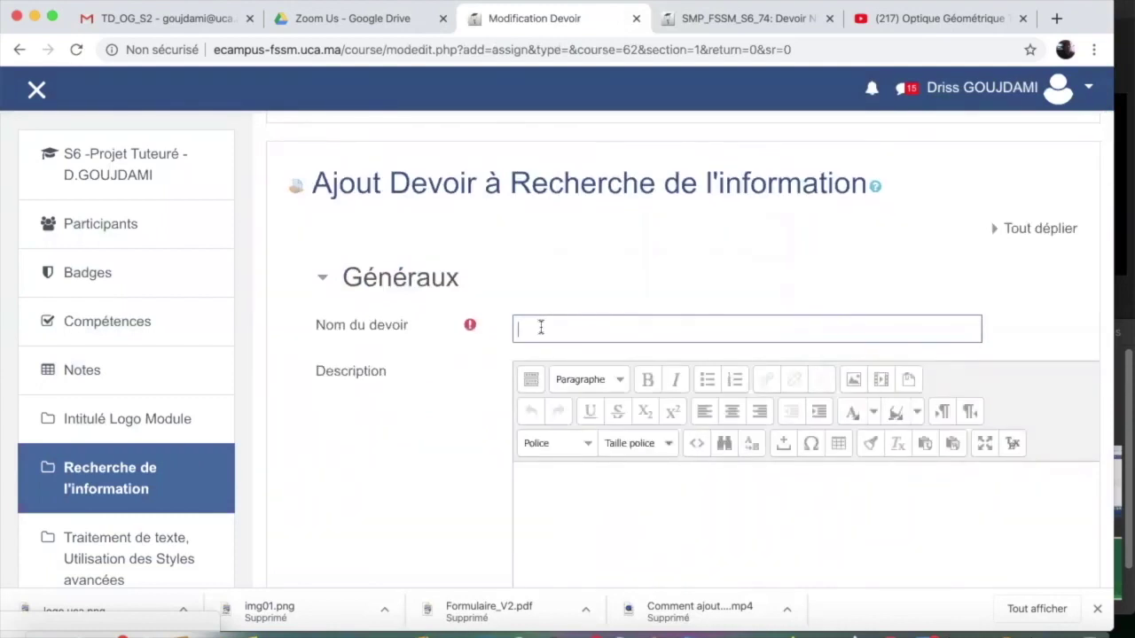
# Name the assignment 'Devoir N° 1 : Mise en forme MS Word' and reuse it in the description
pyautogui.write('De')
pyautogui.write('voir N° 1 : Mise en forme MS Word')
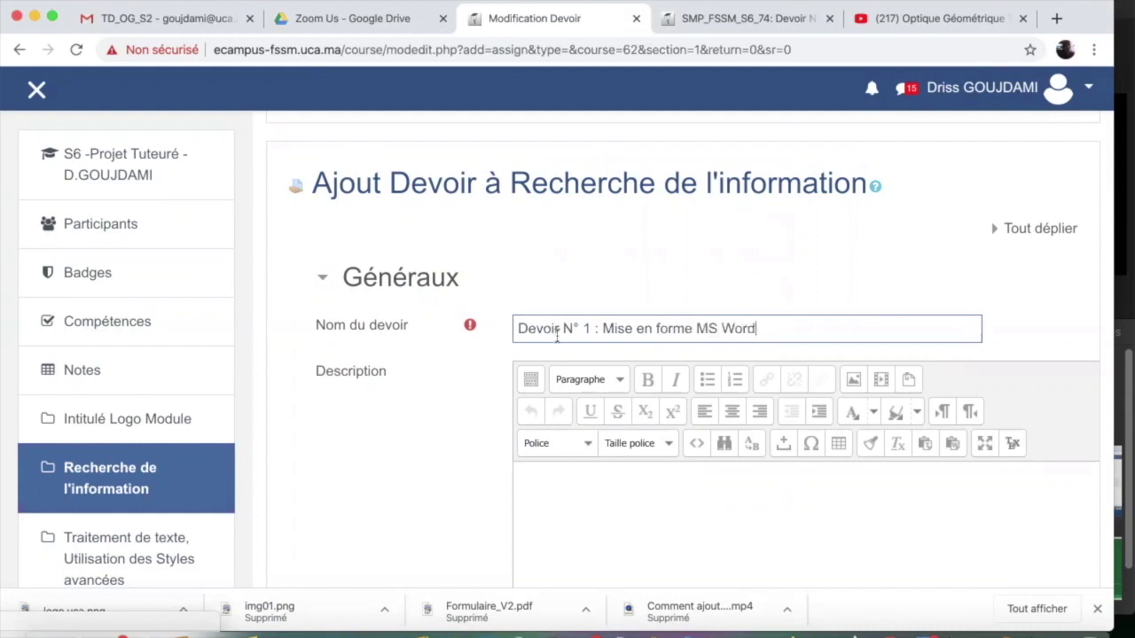
pyautogui.hotkey('ctrl', 'a')
pyautogui.hotkey('ctrl', 'c')
pyautogui.click(585, 491)
pyautogui.hotkey('ctrl', 'v')
pyautogui.press('Return')
pyautogui.write("Il s'agi")
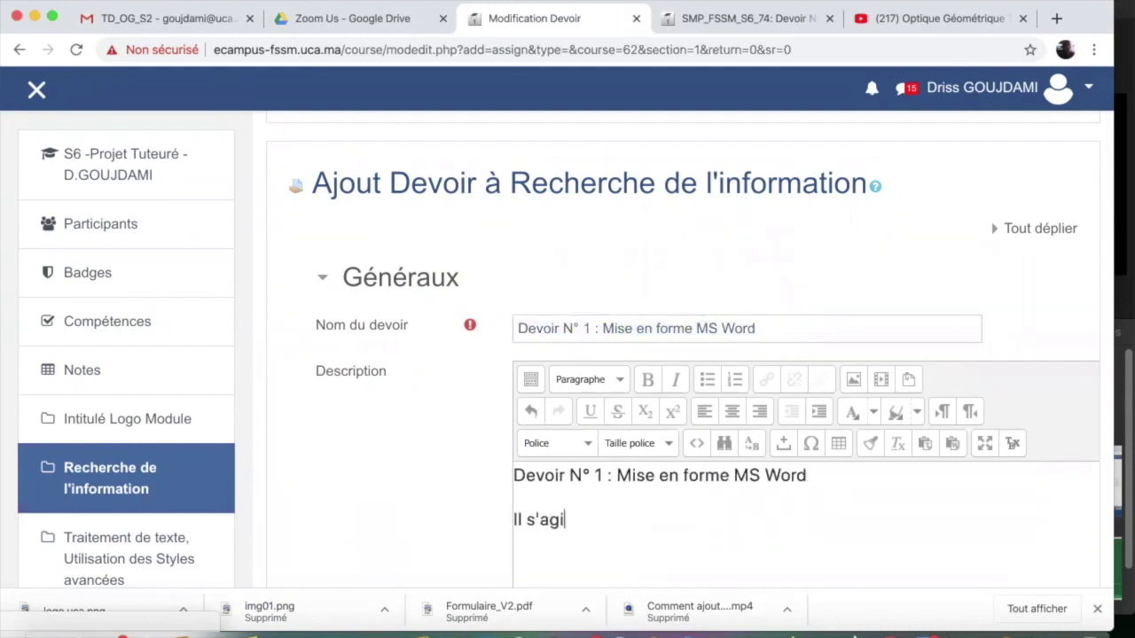
pyautogui.write('t de réaliser un formulaire en ligne via MS Word')
# Paste the assignment text from the other tab into the description
pyautogui.scroll(-3, 420, 506)
pyautogui.scroll(-3, 420, 505)
pyautogui.click(755, 18)
pyautogui.moveTo(286, 221); pyautogui.dragTo(633, 471)
pyautogui.click(550, 18)
pyautogui.hotkey('shift', 'Home')
pyautogui.hotkey('ctrl', 'v')
# Colour the Objectifs heading blue and make the Devoir N° 1 line a large heading
pyautogui.moveTo(621, 281); pyautogui.dragTo(513, 280)
pyautogui.click(873, 172)
pyautogui.click(940, 216)
pyautogui.moveTo(513, 236); pyautogui.dragTo(806, 236)
pyautogui.click(588, 140)
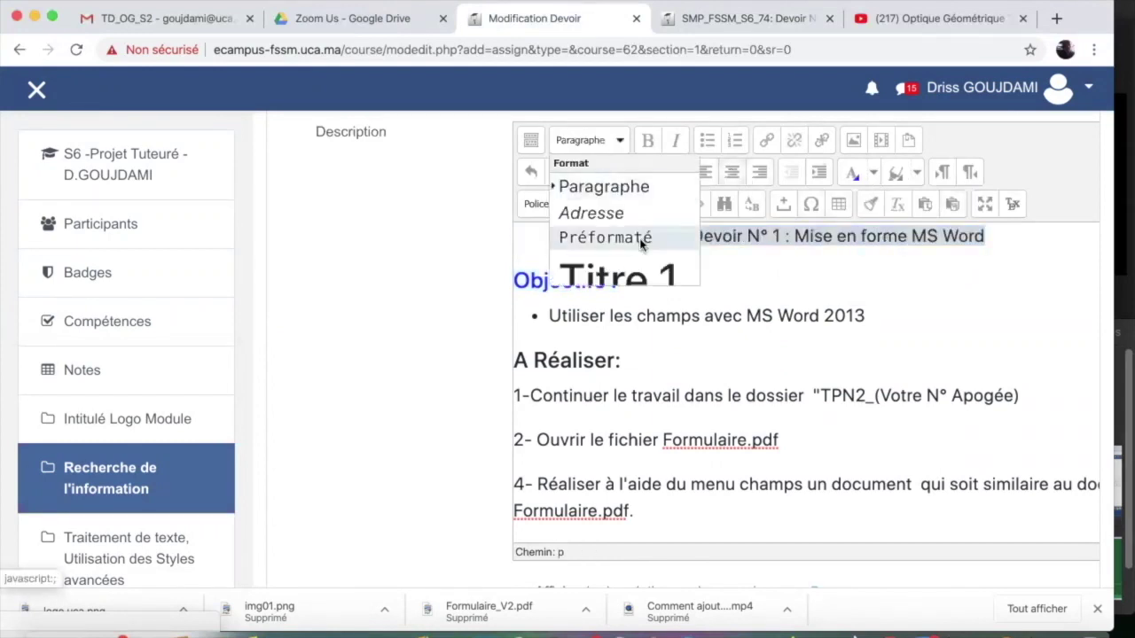
pyautogui.click(621, 277)
# Colour the A Réaliser heading blue and indent the numbered steps 1 to 6
pyautogui.moveTo(621, 359); pyautogui.dragTo(514, 360)
pyautogui.click(852, 172)
pyautogui.scroll(-3, 799, 355)
pyautogui.moveTo(572, 528); pyautogui.dragTo(800, 262)
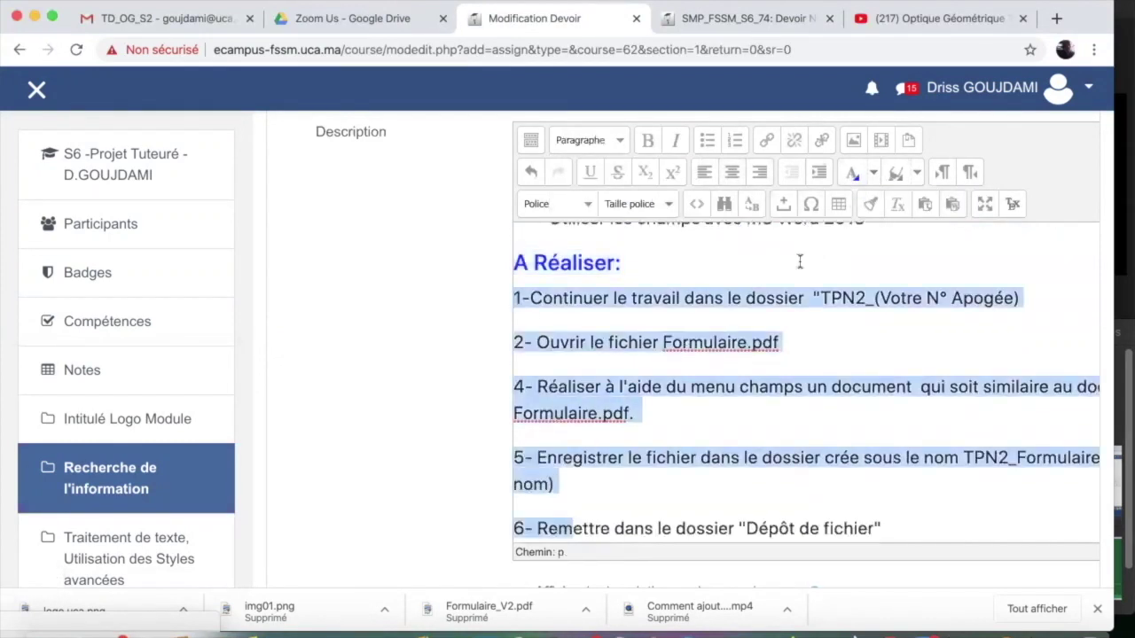
pyautogui.click(818, 172)
pyautogui.scroll(2, 449, 456)
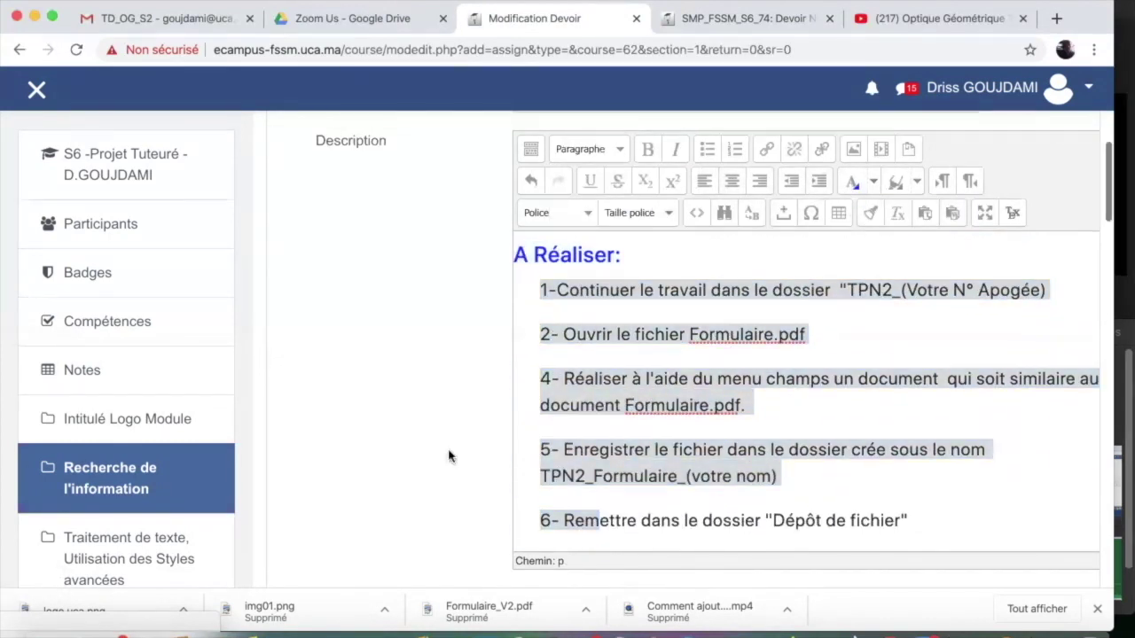
pyautogui.scroll(-6, 449, 457)
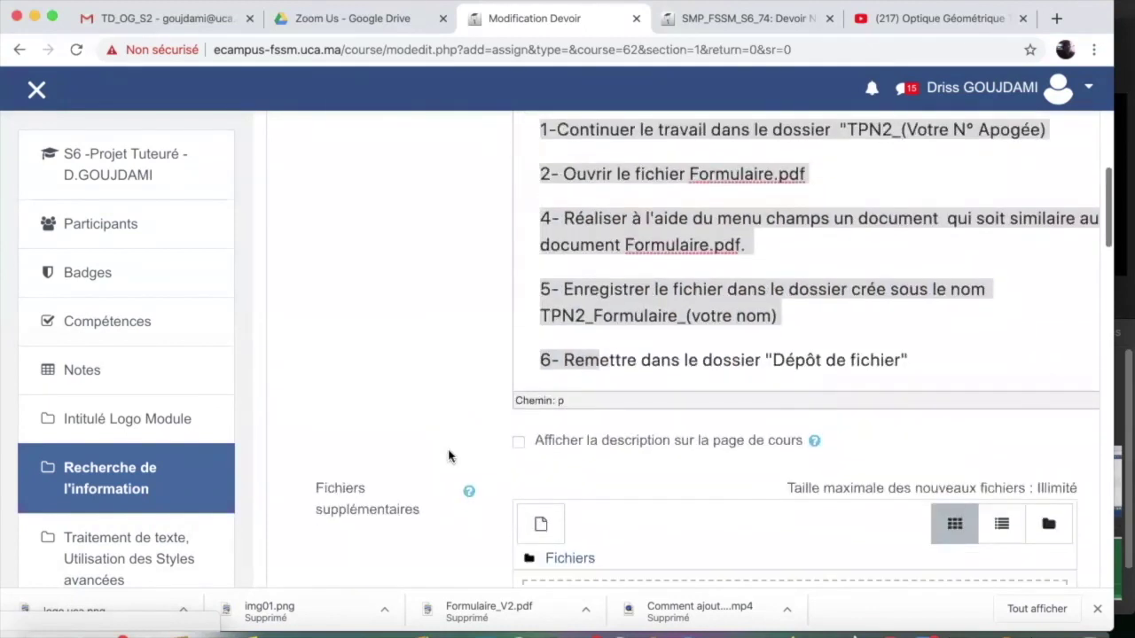
# Drag Formulaire_V2.pdf, logo uca.png and img01.png from the devoir folder into Fichiers supplémentaires
pyautogui.scroll(-1, 449, 456)
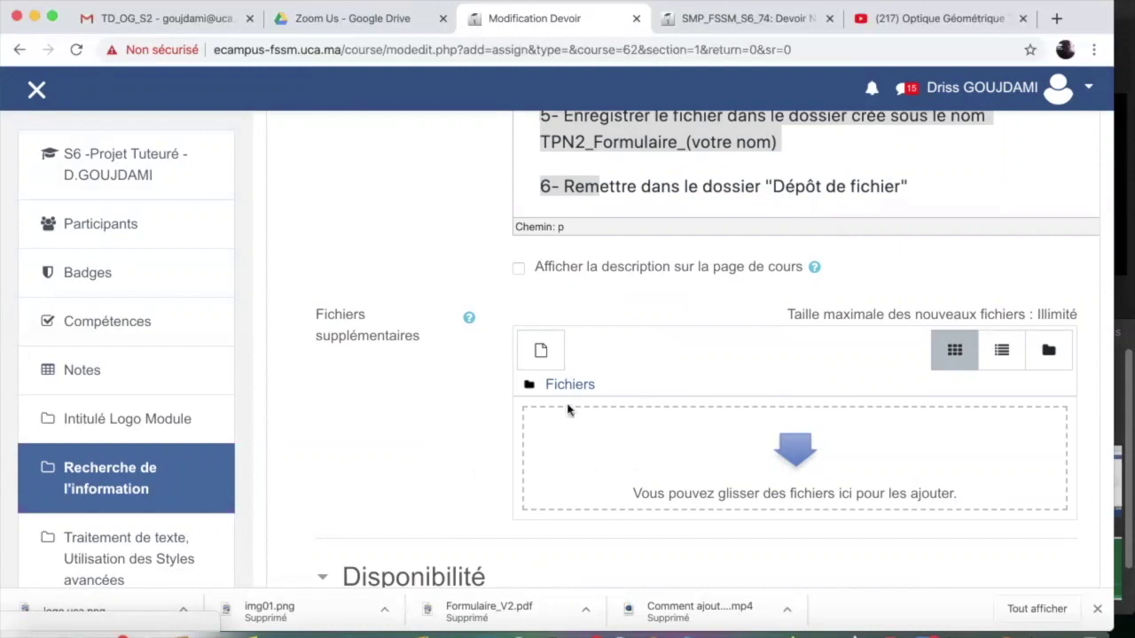
pyautogui.click(42, 627)
pyautogui.moveTo(741, 149); pyautogui.dragTo(793, 457)
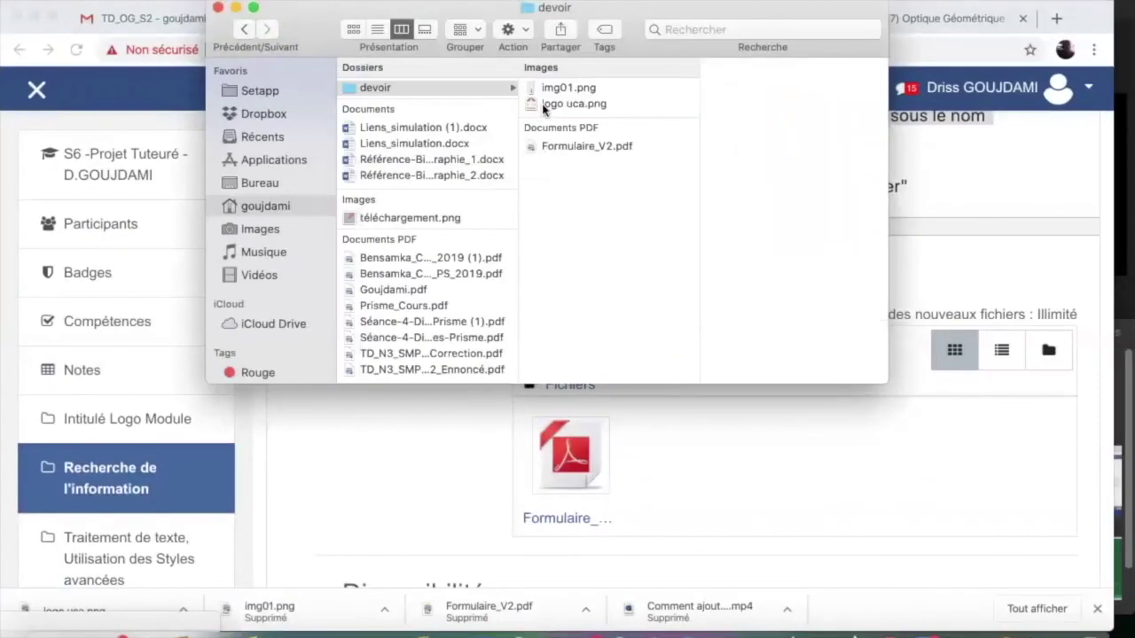
pyautogui.moveTo(541, 104); pyautogui.dragTo(793, 457)
pyautogui.click(535, 88)
pyautogui.moveTo(535, 91); pyautogui.dragTo(797, 463)
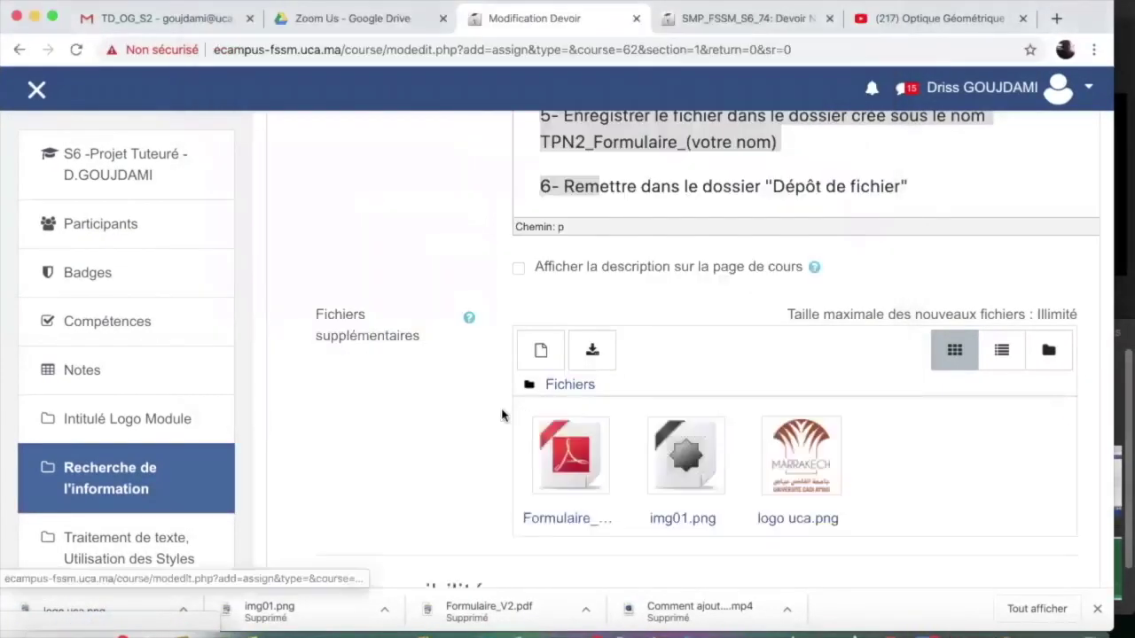
pyautogui.scroll(-7, 413, 404)
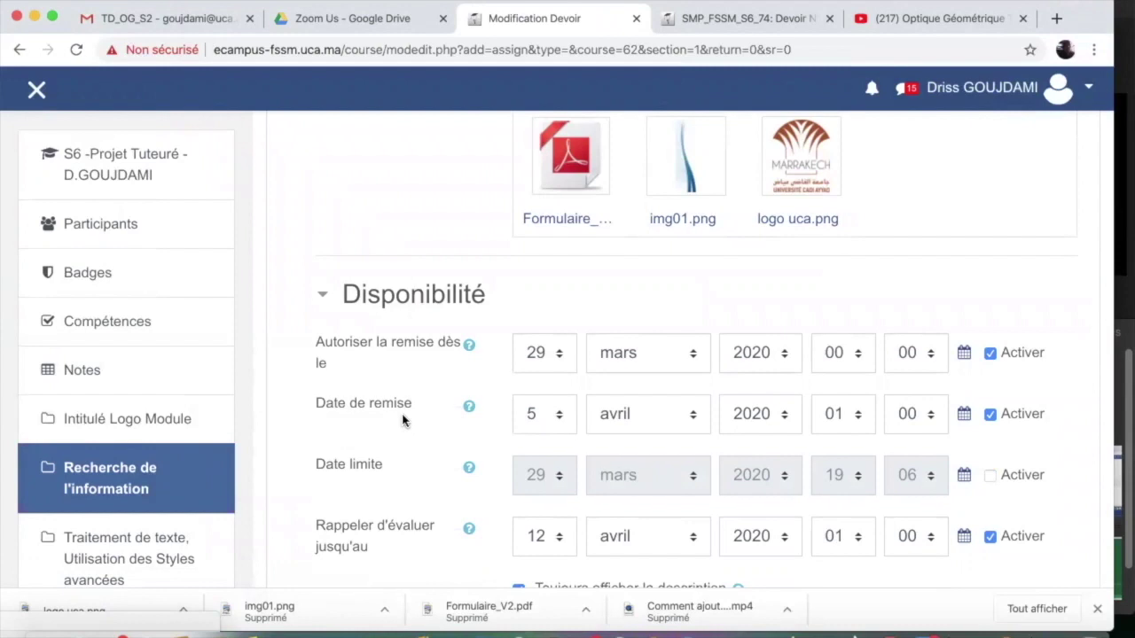
# Set submissions to open at 08:00 and be due at 18:00
pyautogui.scroll(-2, 437, 424)
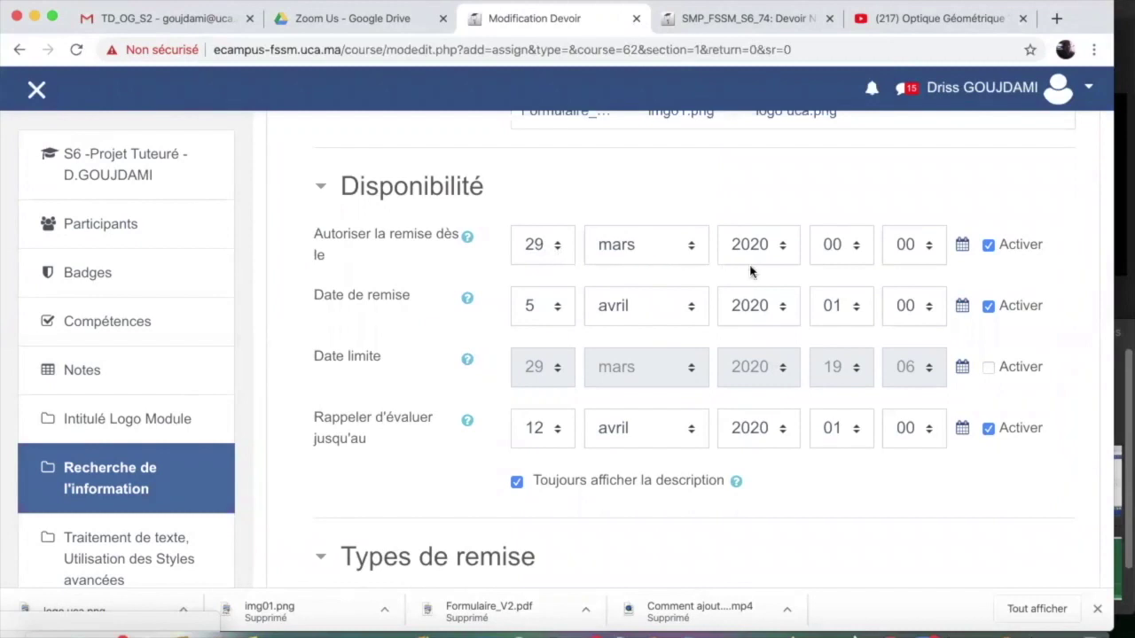
pyautogui.click(856, 254)
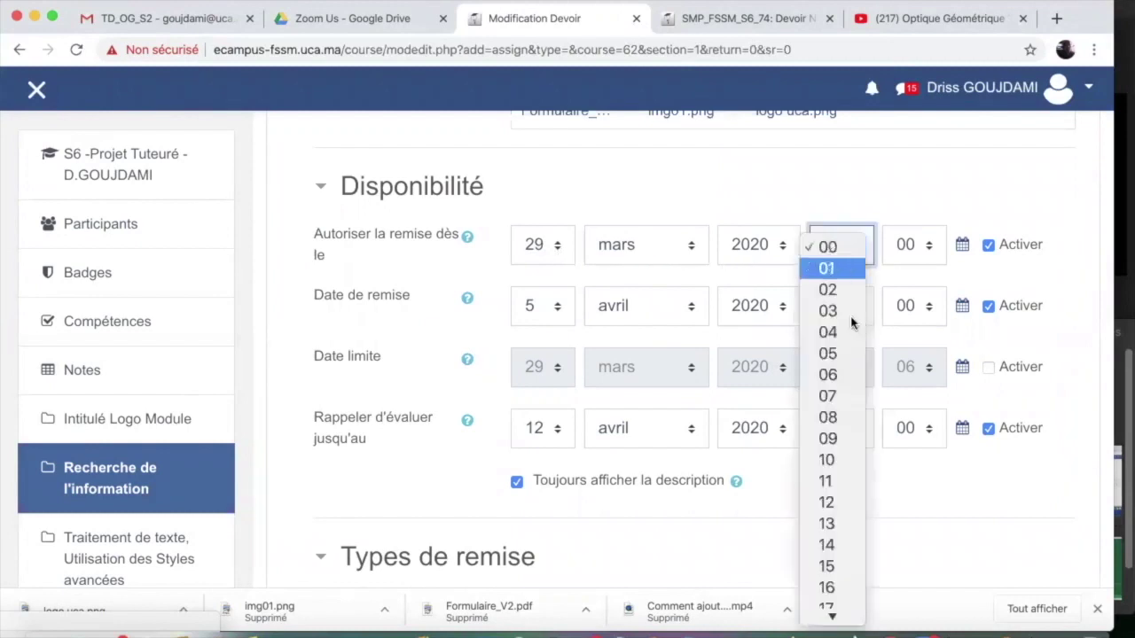
pyautogui.click(836, 419)
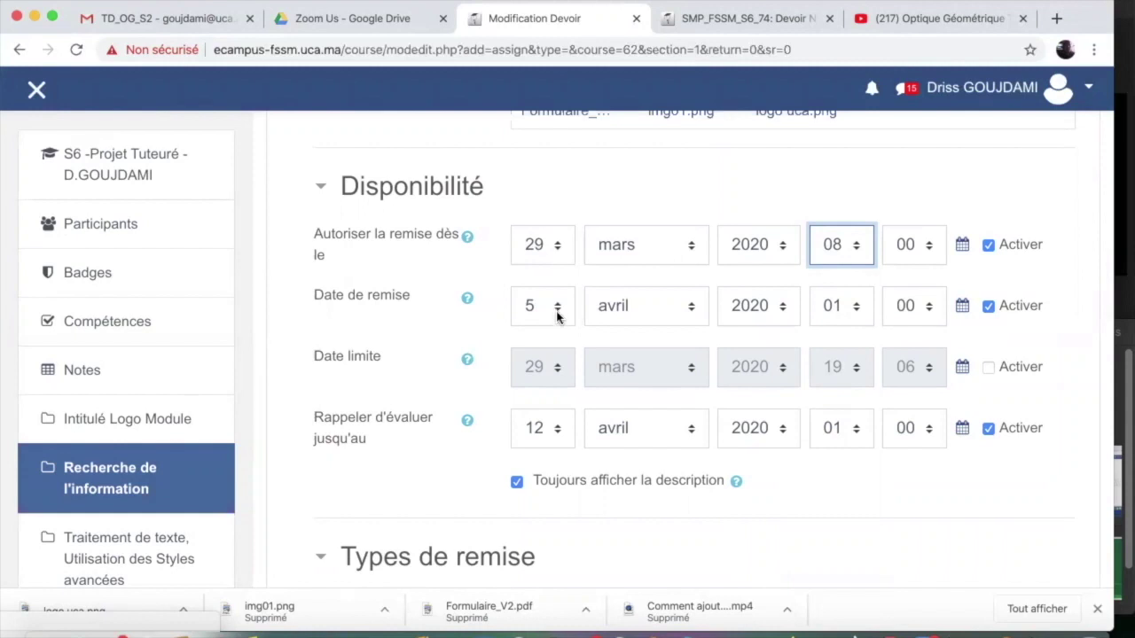
pyautogui.click(857, 316)
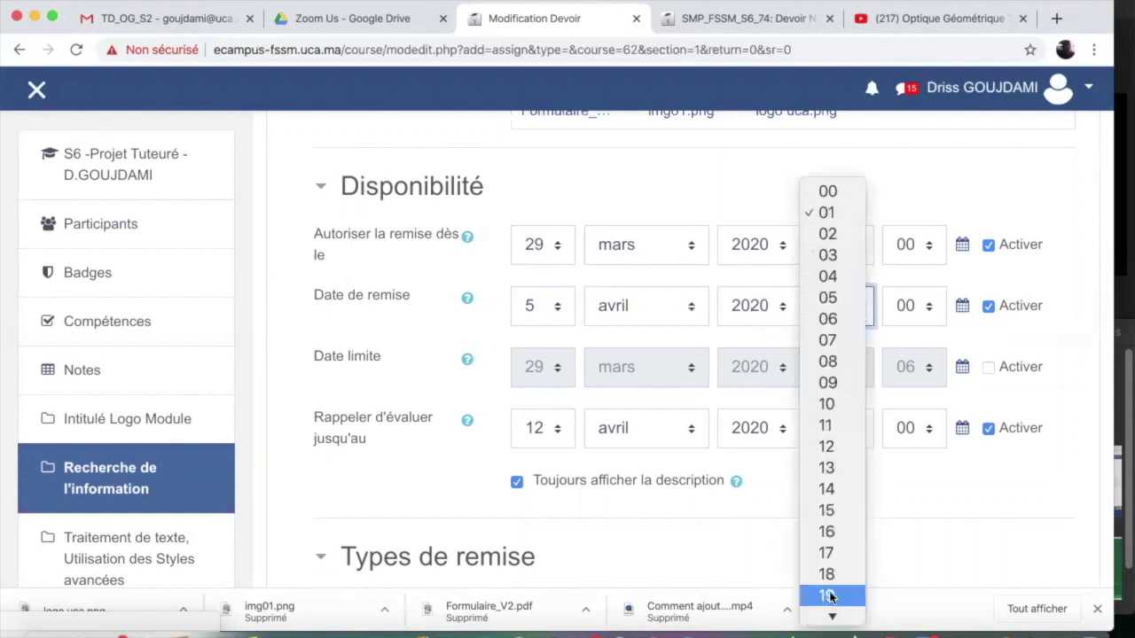
pyautogui.click(828, 572)
# Enable the cut-off date and set it to 6 avril 2020, 19:00
pyautogui.click(989, 366)
pyautogui.click(562, 377)
pyautogui.click(537, 53)
pyautogui.click(654, 367)
pyautogui.click(621, 387)
pyautogui.click(891, 373)
pyautogui.click(895, 245)
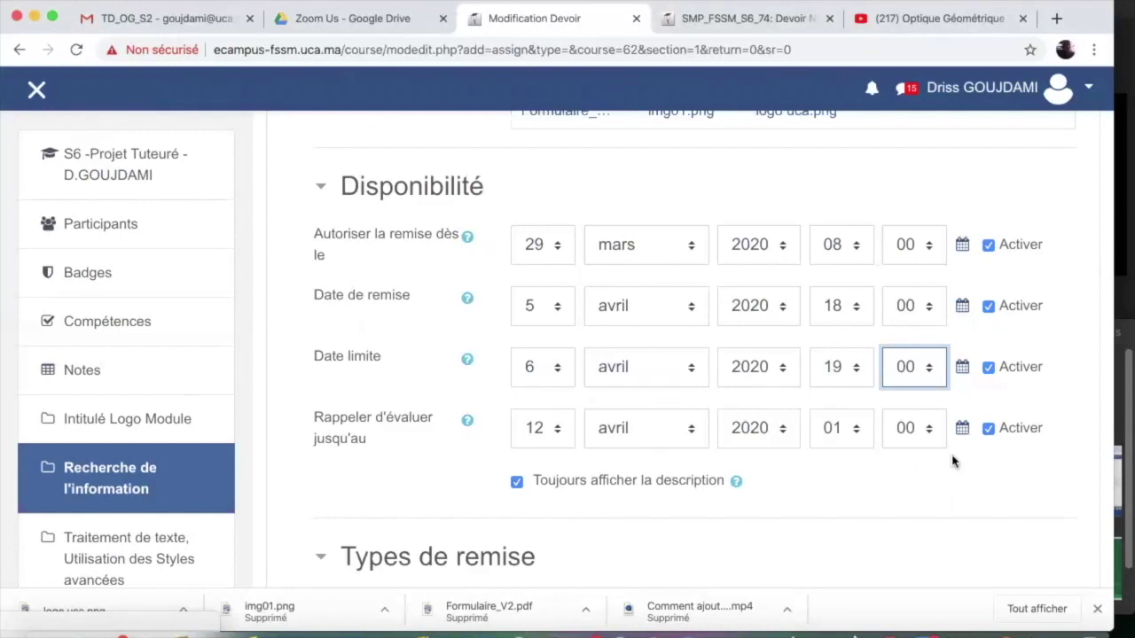
pyautogui.scroll(-5, 369, 490)
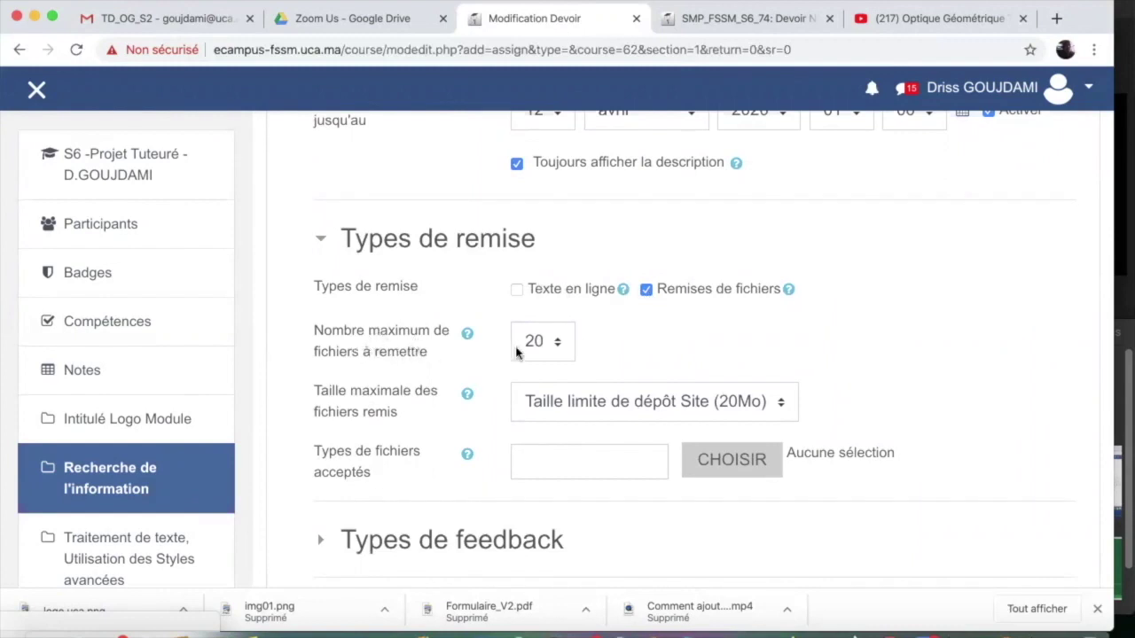
# Set the maximum number of submitted files to 1 and the maximum file size to 2Mo
pyautogui.click(561, 351)
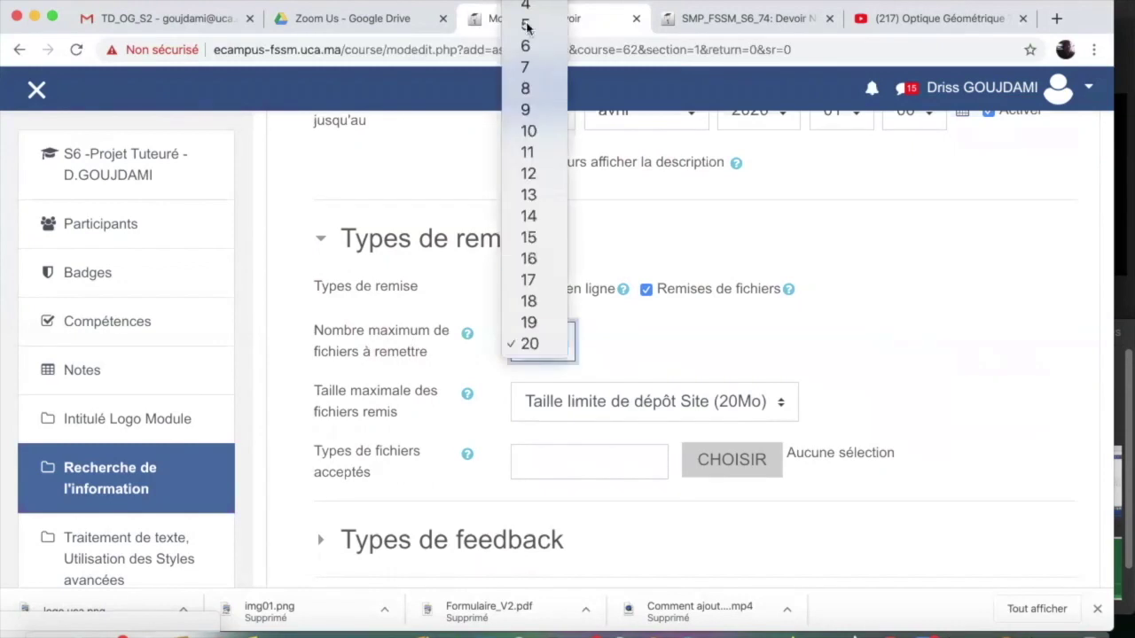
pyautogui.scroll(2, 526, 10)
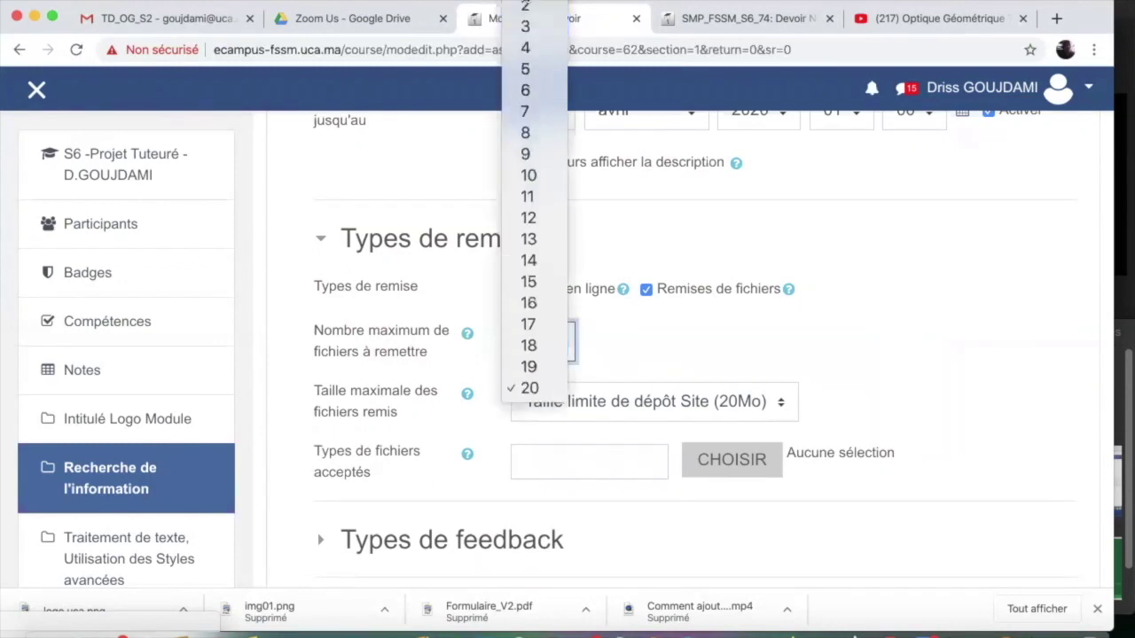
pyautogui.click(526, 9)
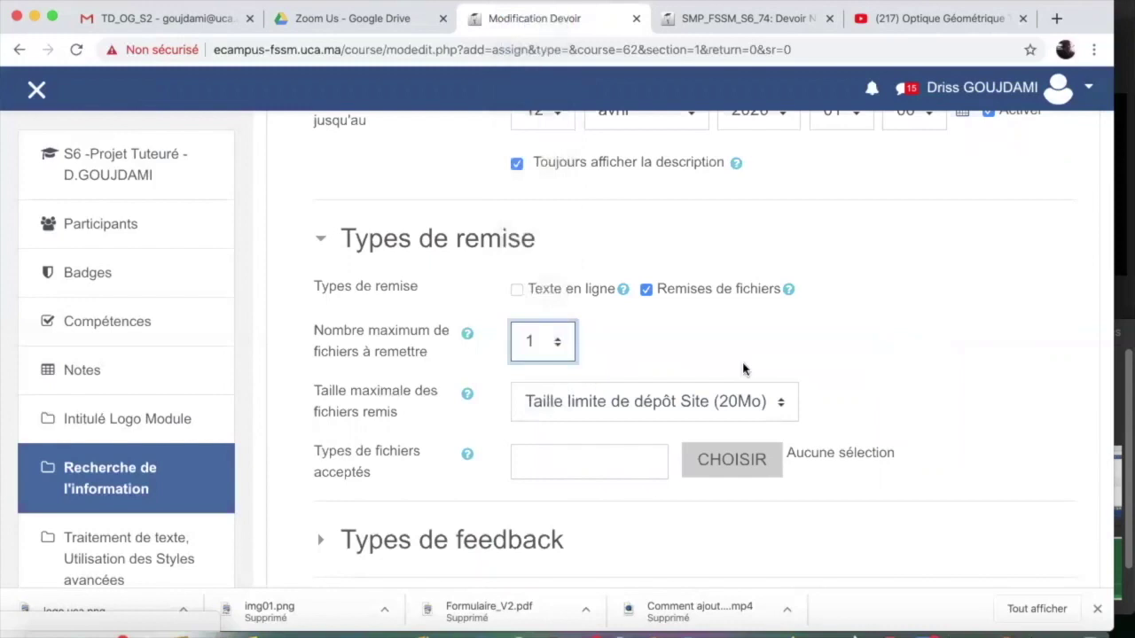
pyautogui.click(780, 405)
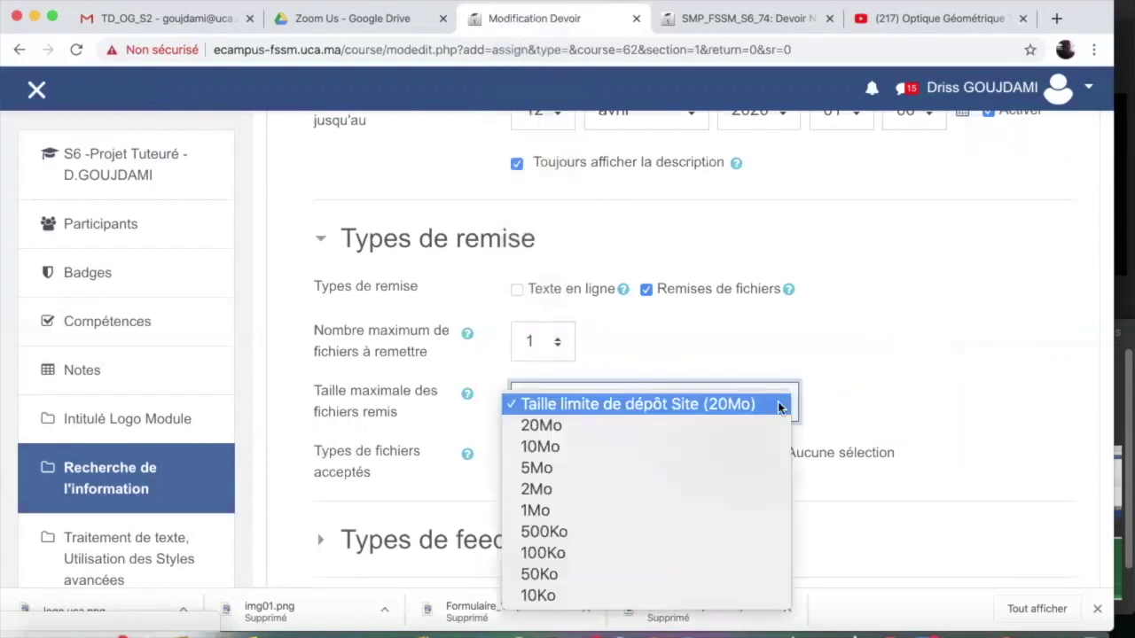
pyautogui.click(647, 489)
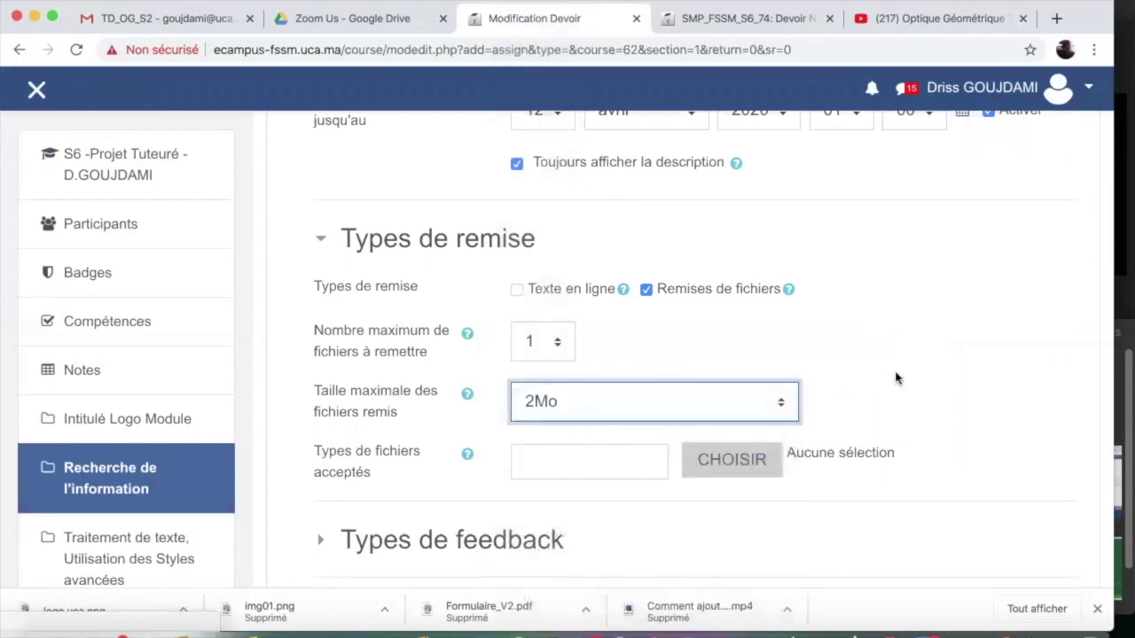
pyautogui.scroll(-3, 895, 378)
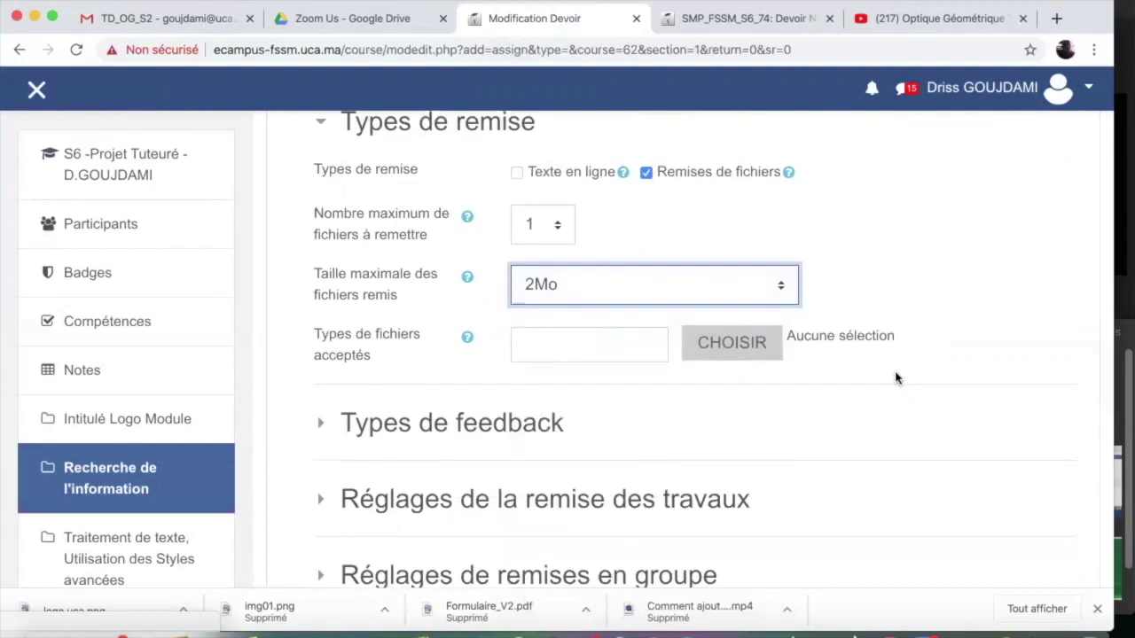
pyautogui.scroll(-3, 898, 414)
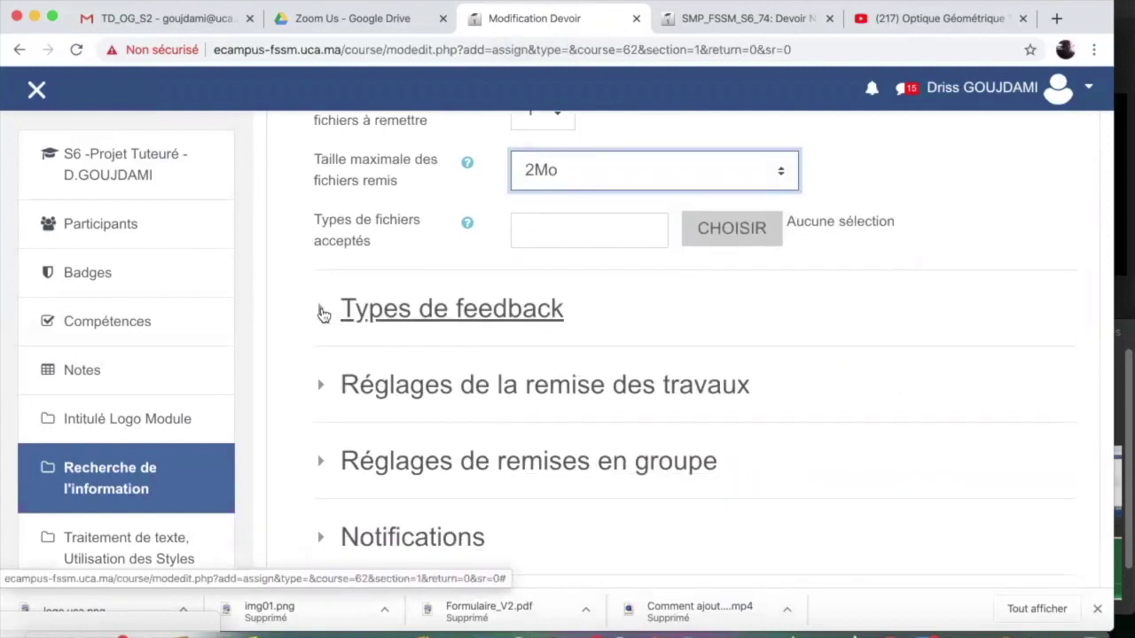
# Set 'Exiger que les étudiants cliquent sur le bouton Envoyer' to Oui and keep reopening at Jamais
pyautogui.click(323, 314)
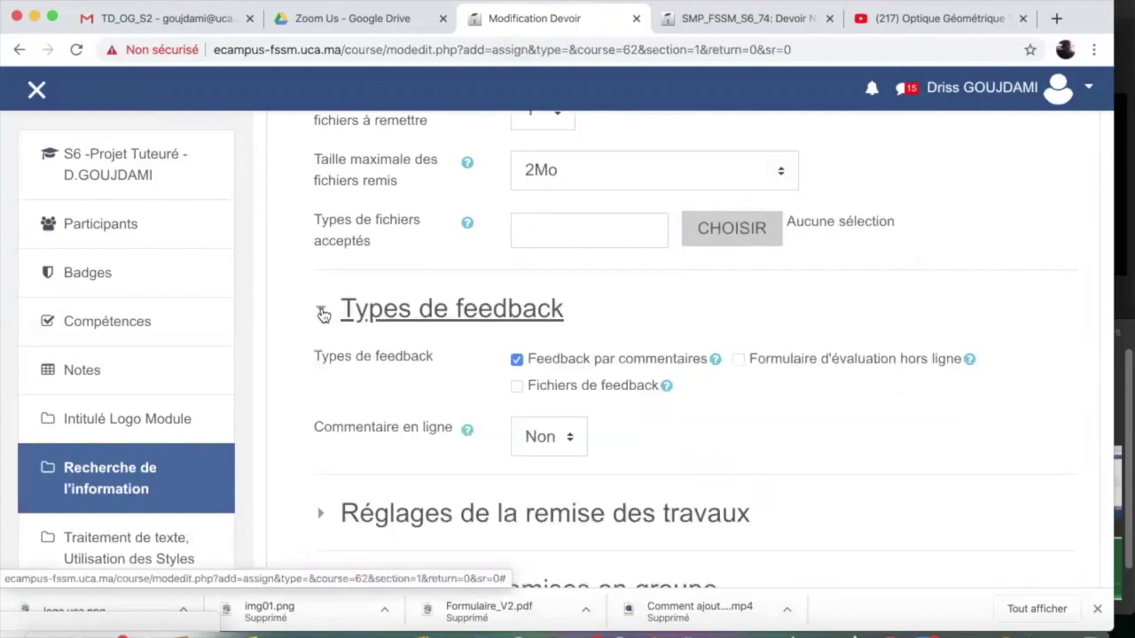
pyautogui.click(323, 314)
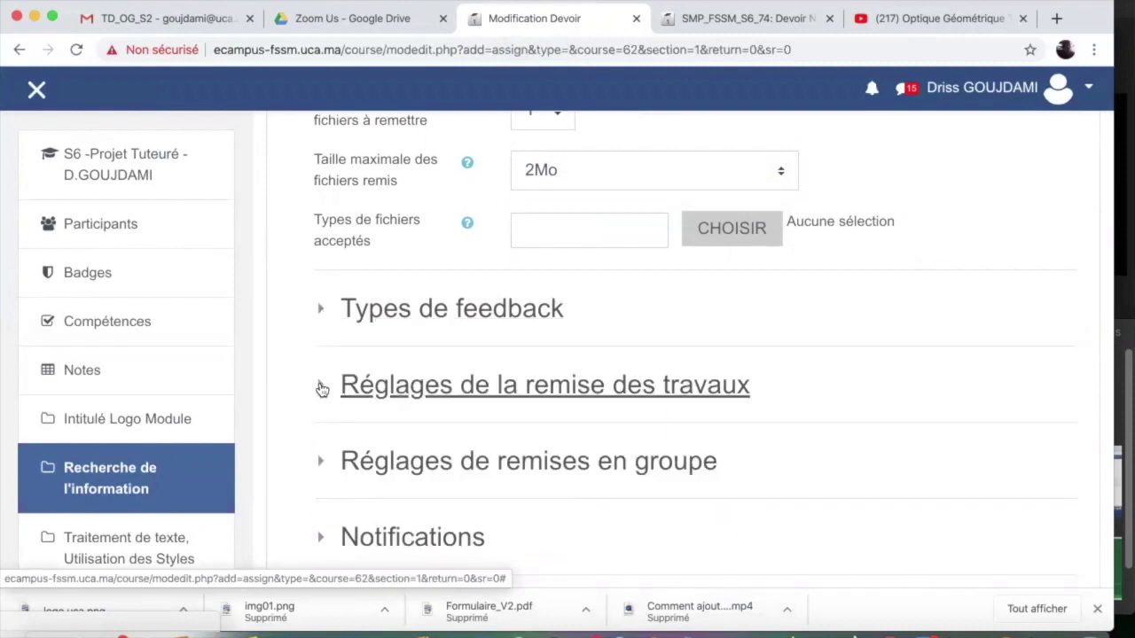
pyautogui.click(321, 388)
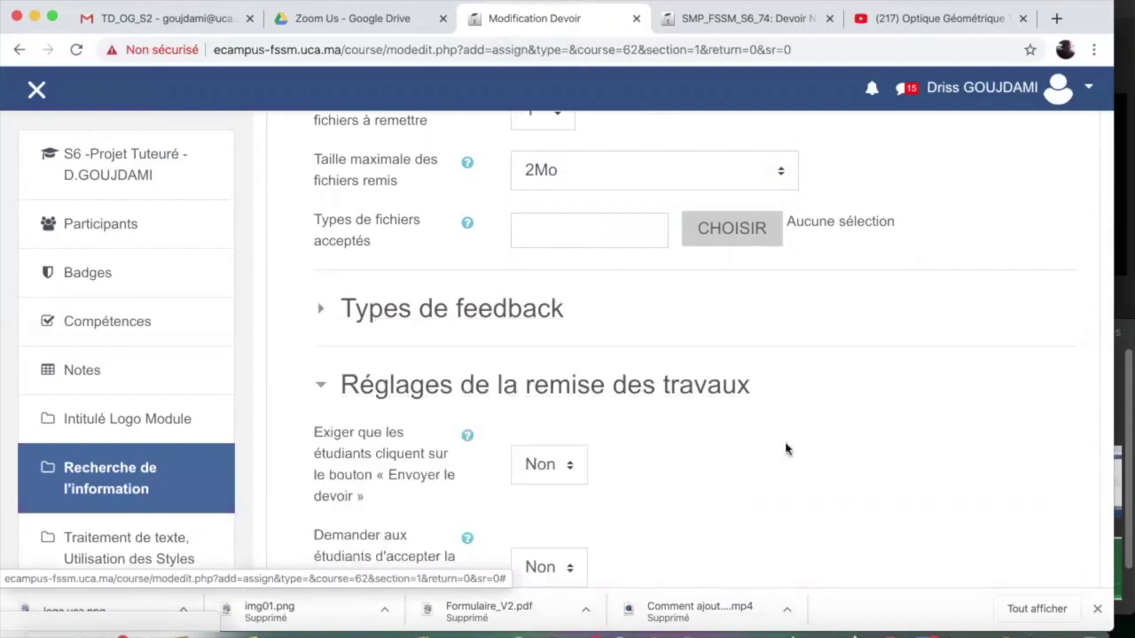
pyautogui.scroll(-3, 784, 450)
pyautogui.scroll(-1, 785, 450)
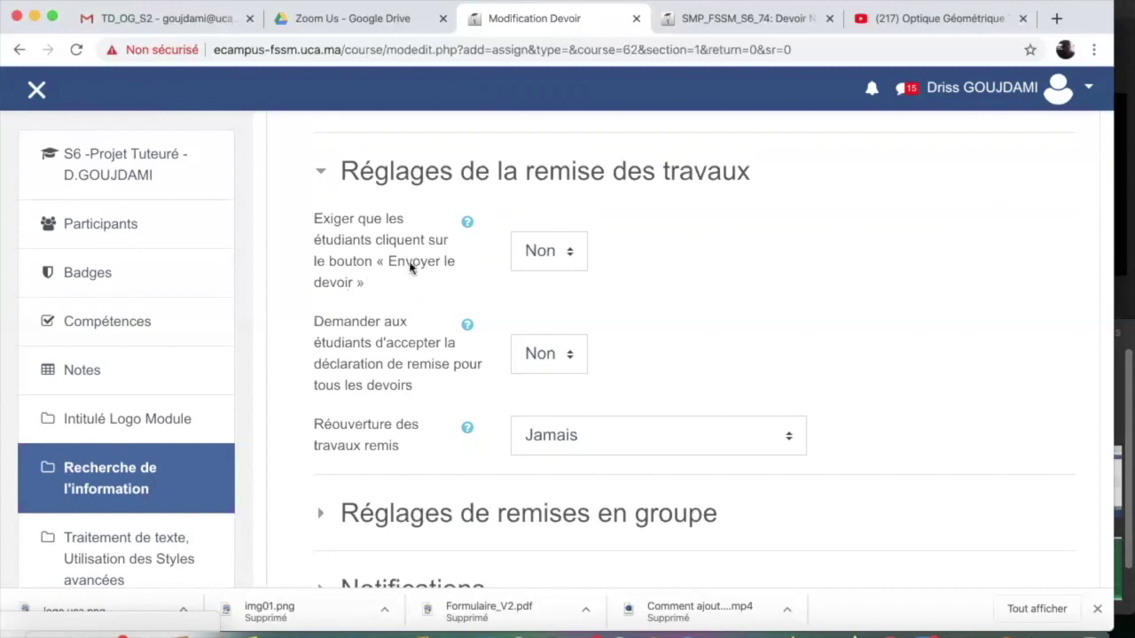
pyautogui.click(567, 255)
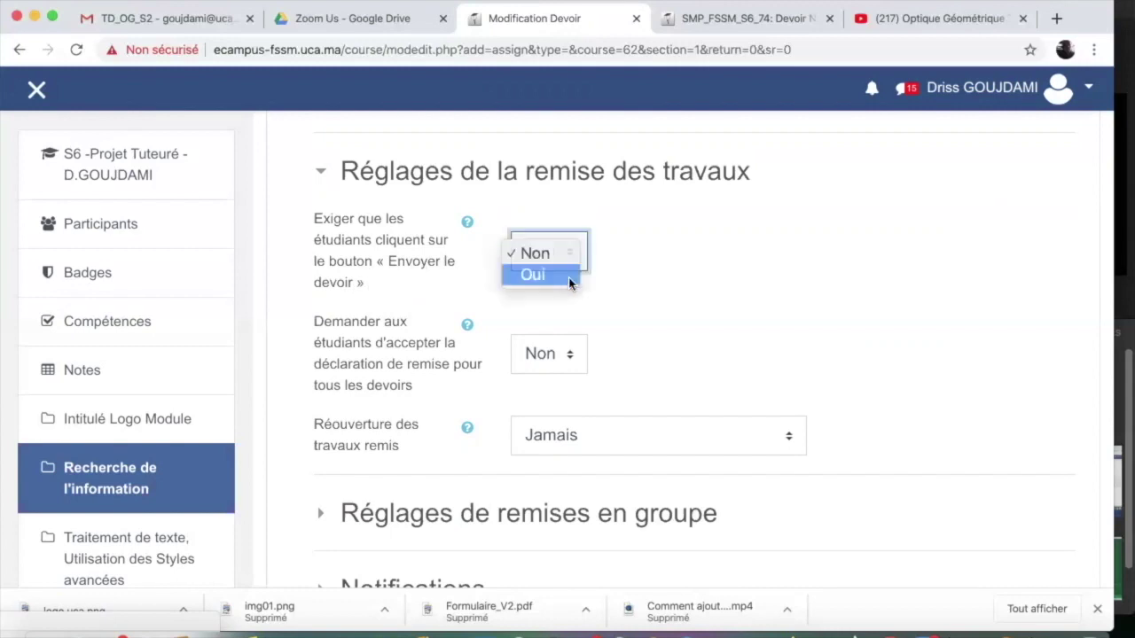
pyautogui.click(568, 277)
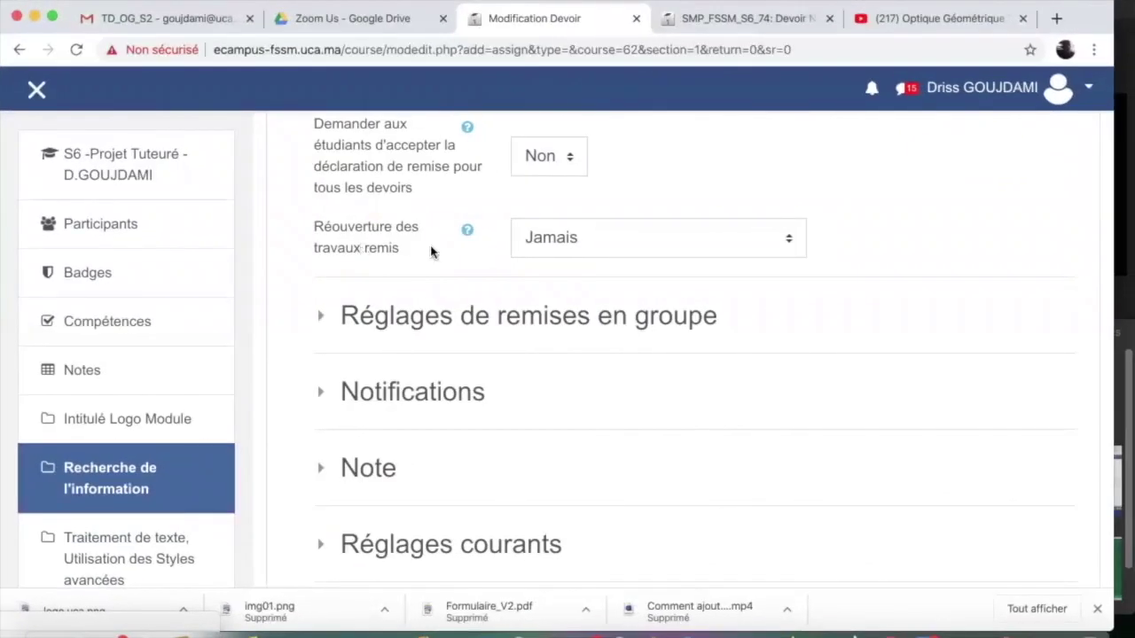
pyautogui.click(788, 249)
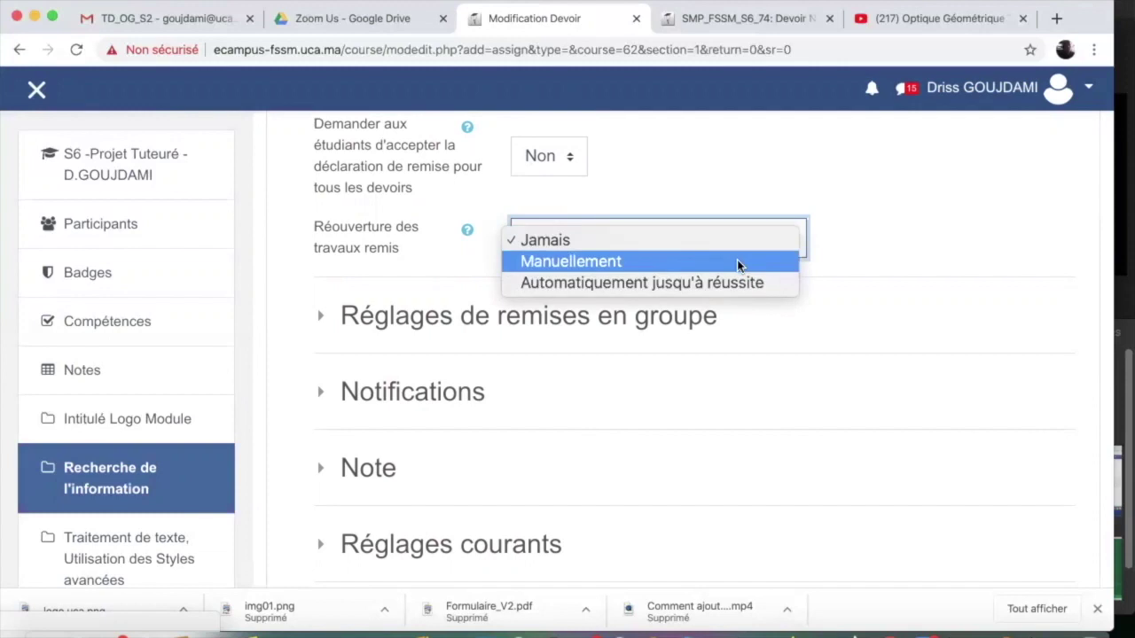
pyautogui.click(718, 240)
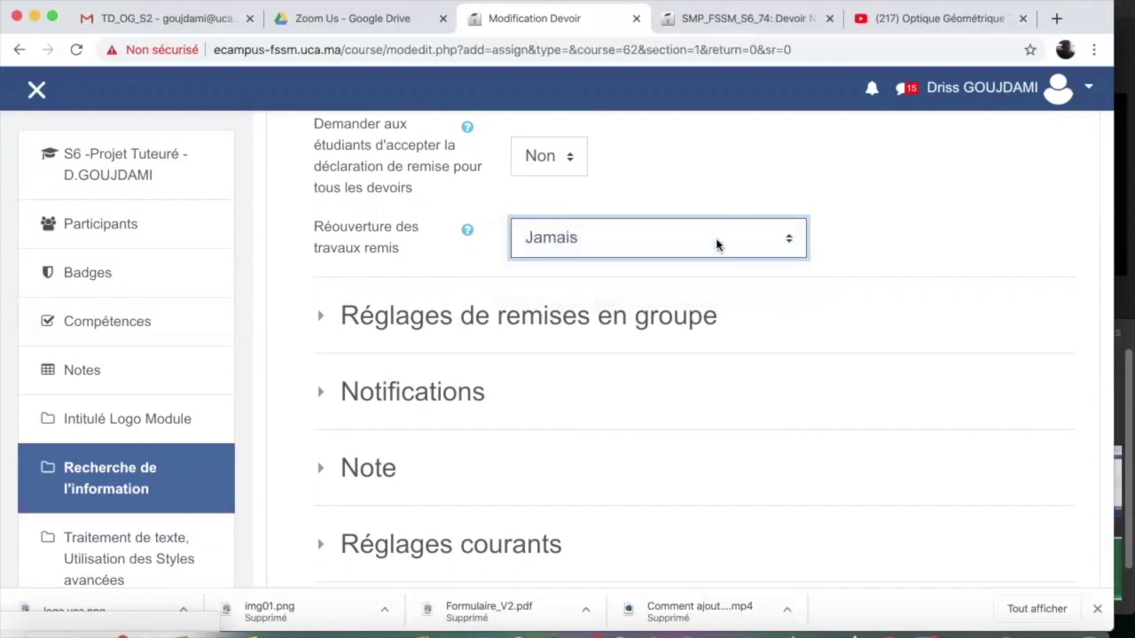
pyautogui.scroll(-2, 826, 308)
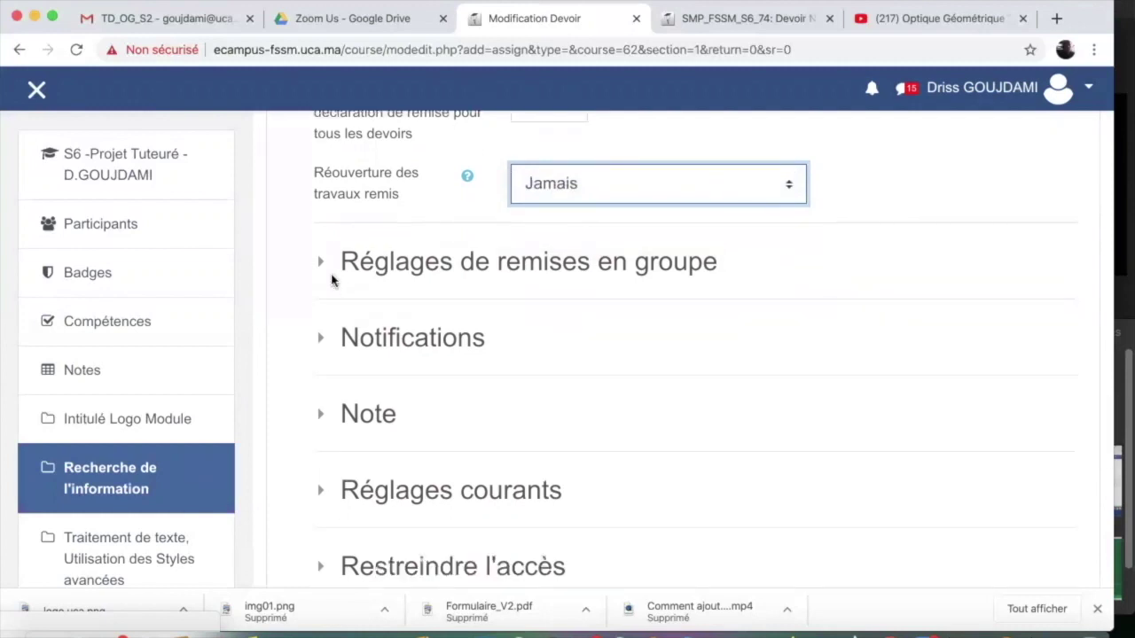
# Leave group submission set to Non in the group submission settings
pyautogui.click(322, 262)
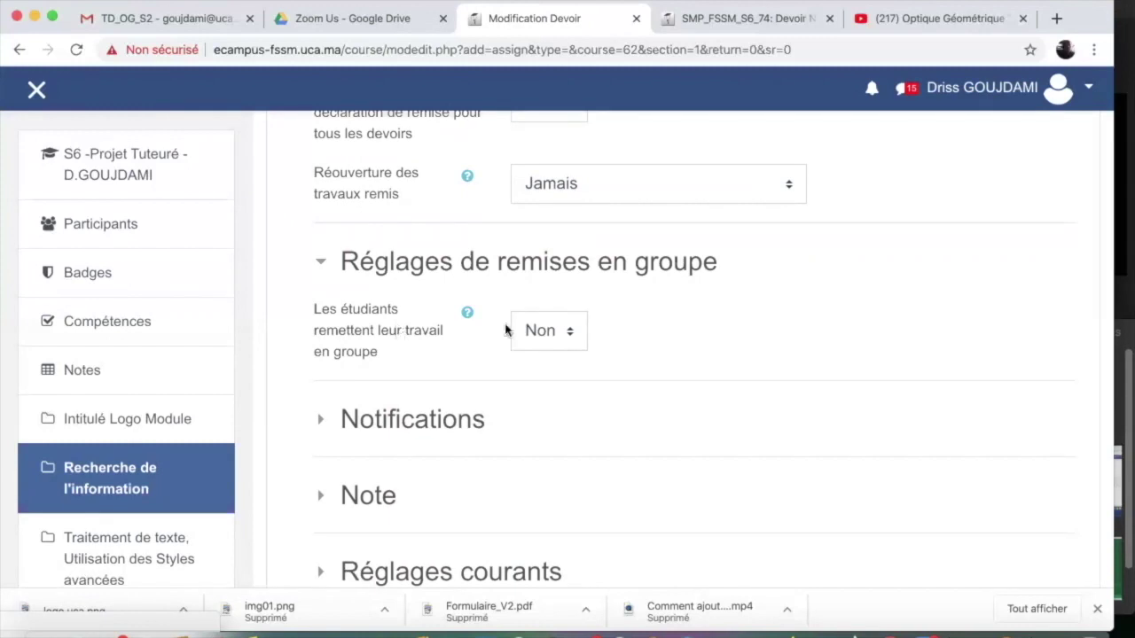
pyautogui.click(551, 345)
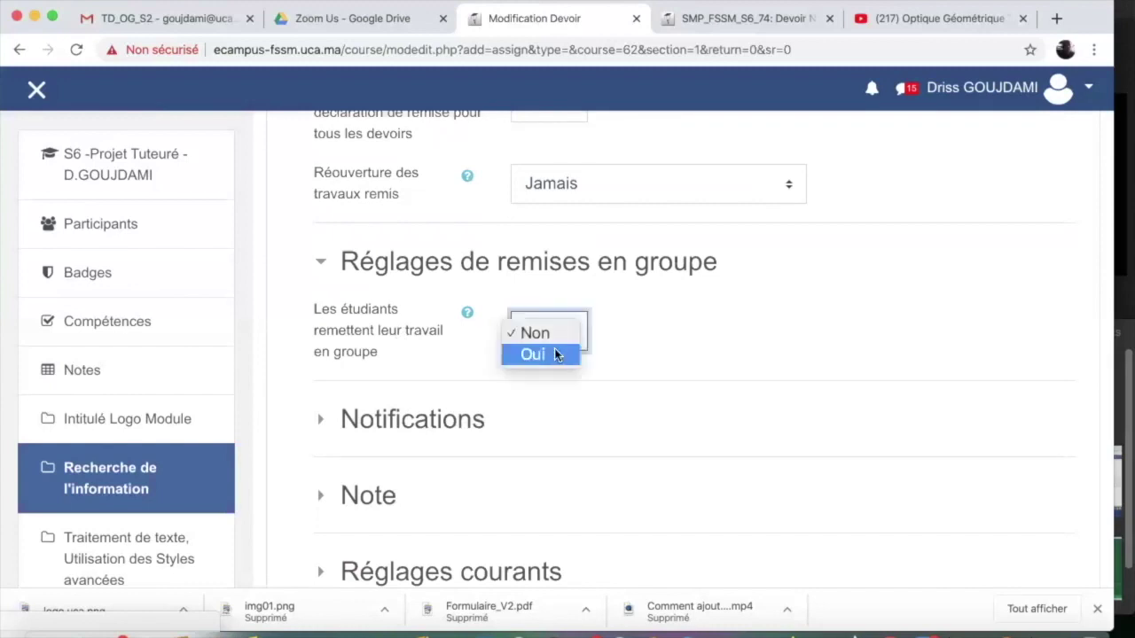
pyautogui.click(658, 332)
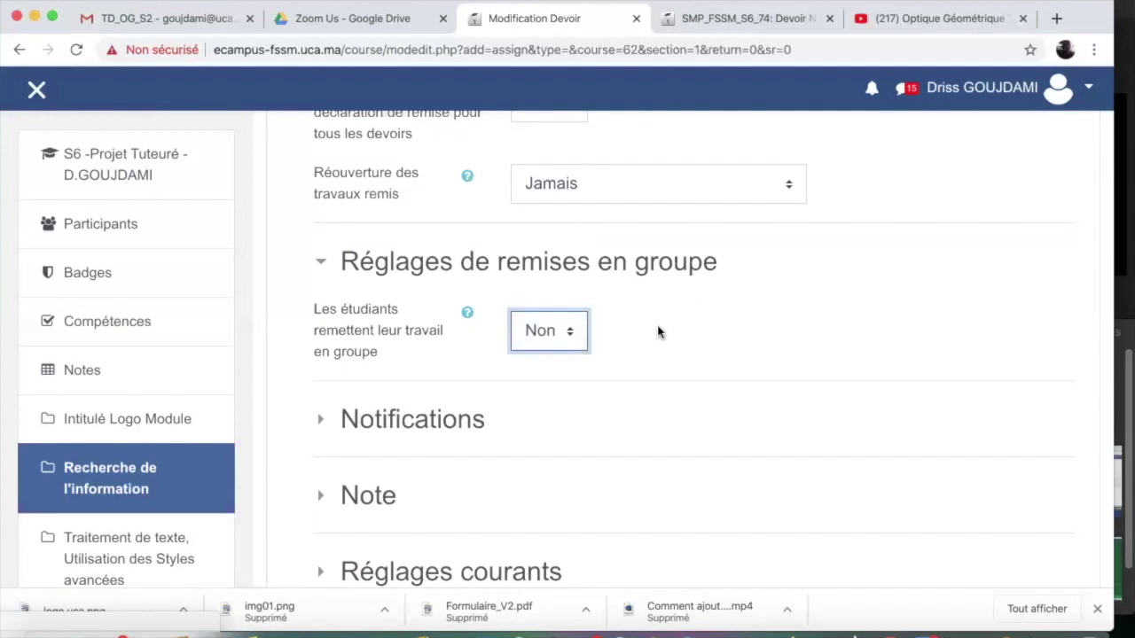
# Enter 20 as the maximum grade in the Note settings
pyautogui.click(320, 419)
pyautogui.scroll(-3, 306, 399)
pyautogui.click(320, 282)
pyautogui.click(320, 359)
pyautogui.scroll(-2, 365, 459)
pyautogui.doubleClick(543, 395)
pyautogui.write('20')
pyautogui.click(395, 393)
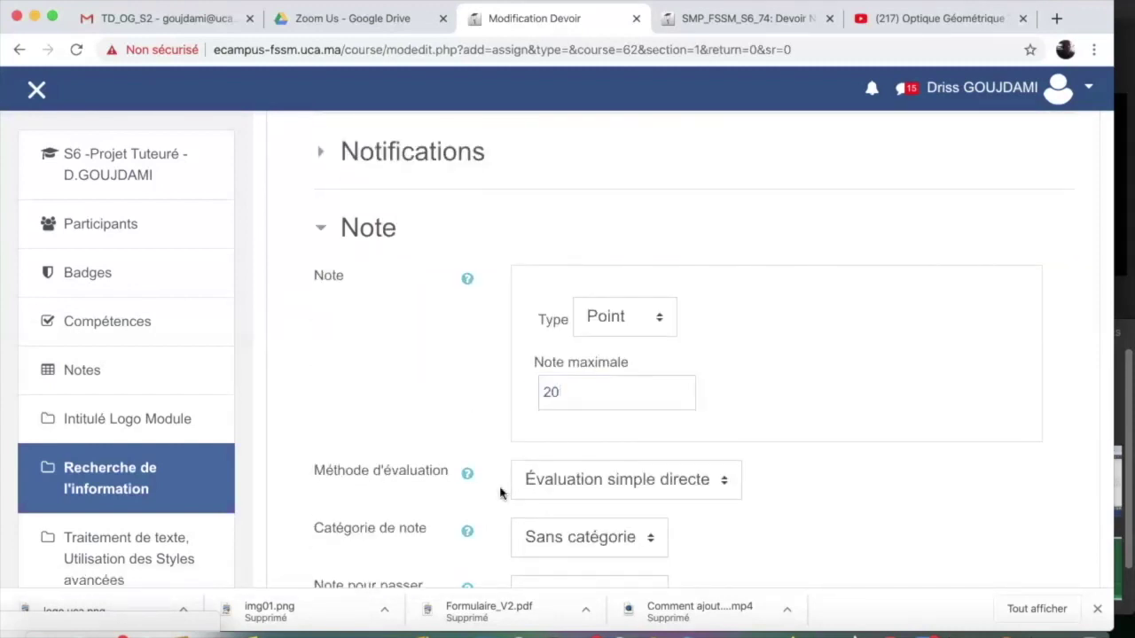
# Keep the assignment shown on the course page, enter identification number DV1, and open Restreindre l'accès
pyautogui.scroll(-5, 499, 488)
pyautogui.scroll(-3, 385, 487)
pyautogui.click(755, 402)
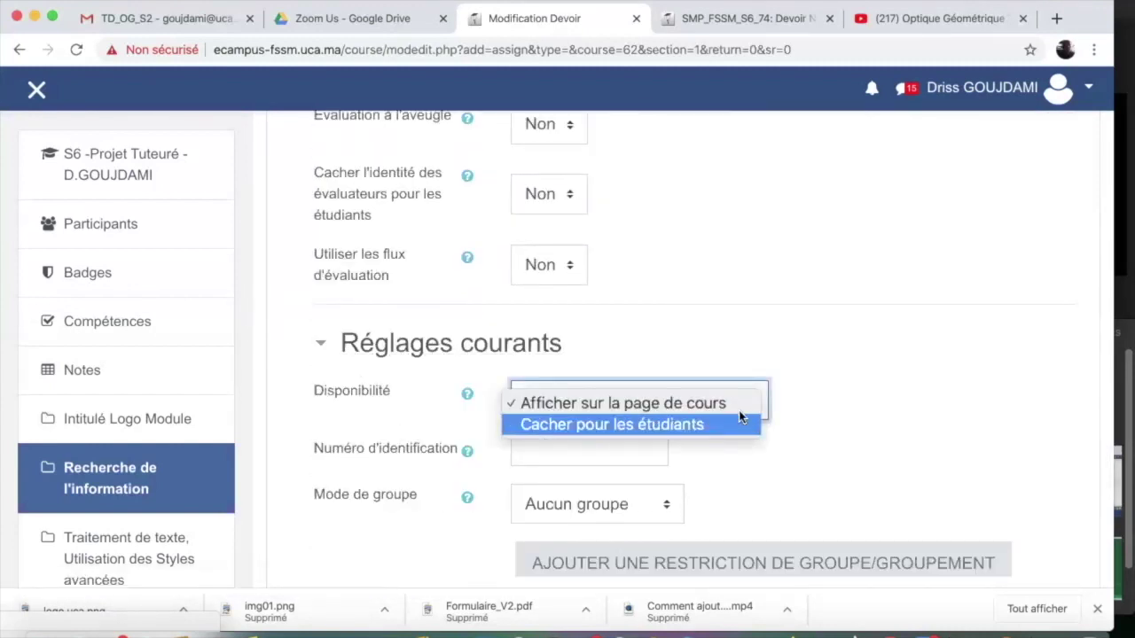
pyautogui.click(708, 404)
pyautogui.click(589, 452)
pyautogui.write('DV1')
pyautogui.scroll(-4, 727, 470)
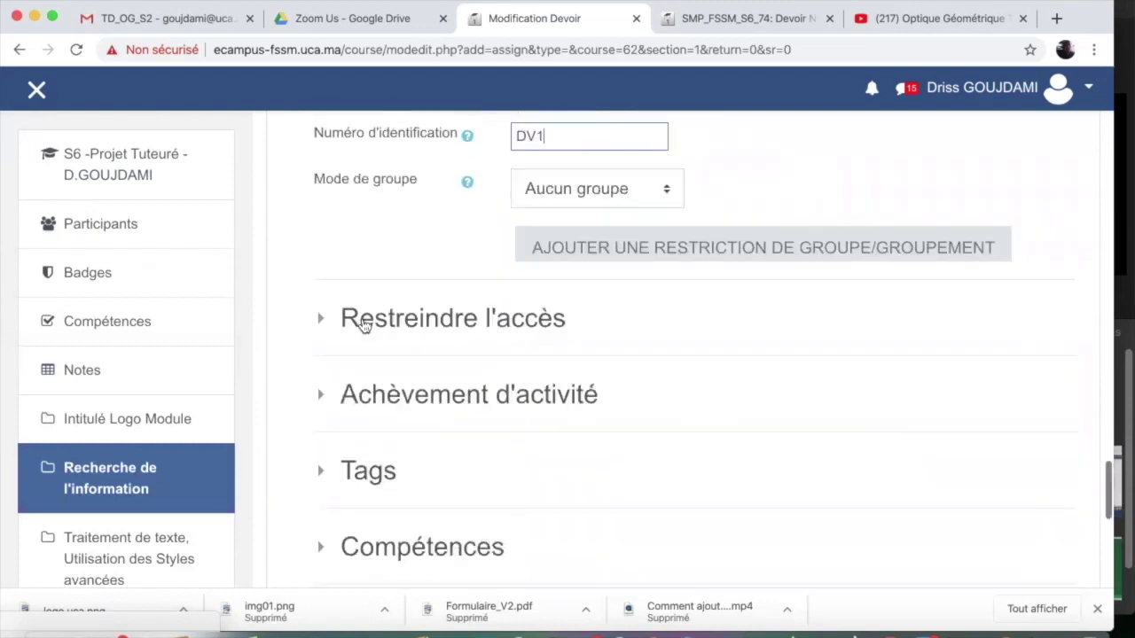
pyautogui.click(327, 320)
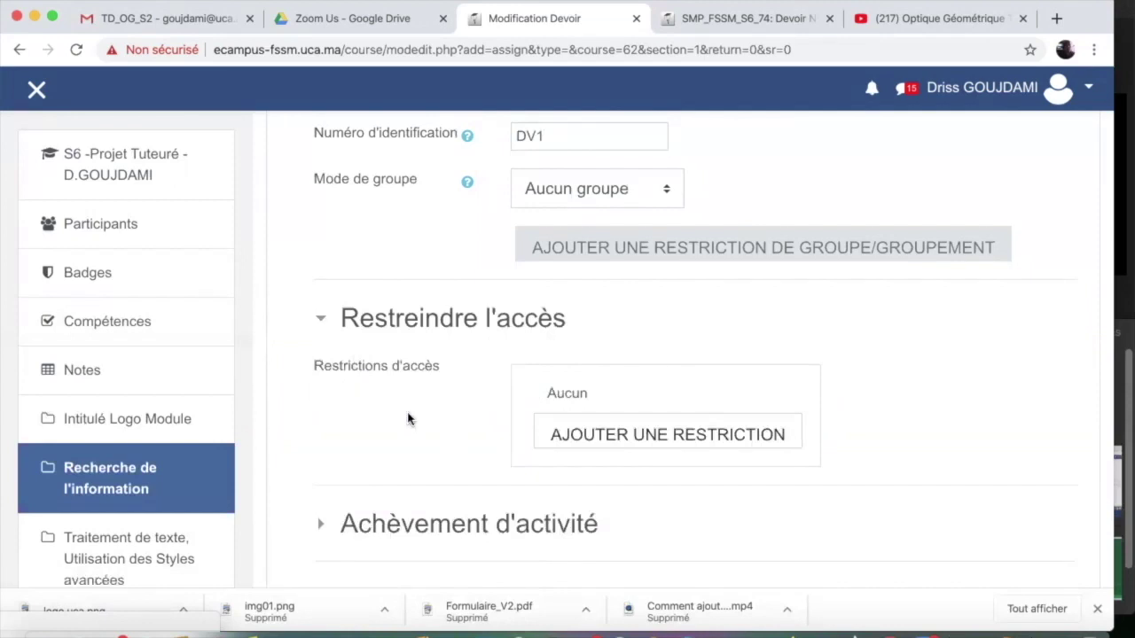
pyautogui.click(588, 435)
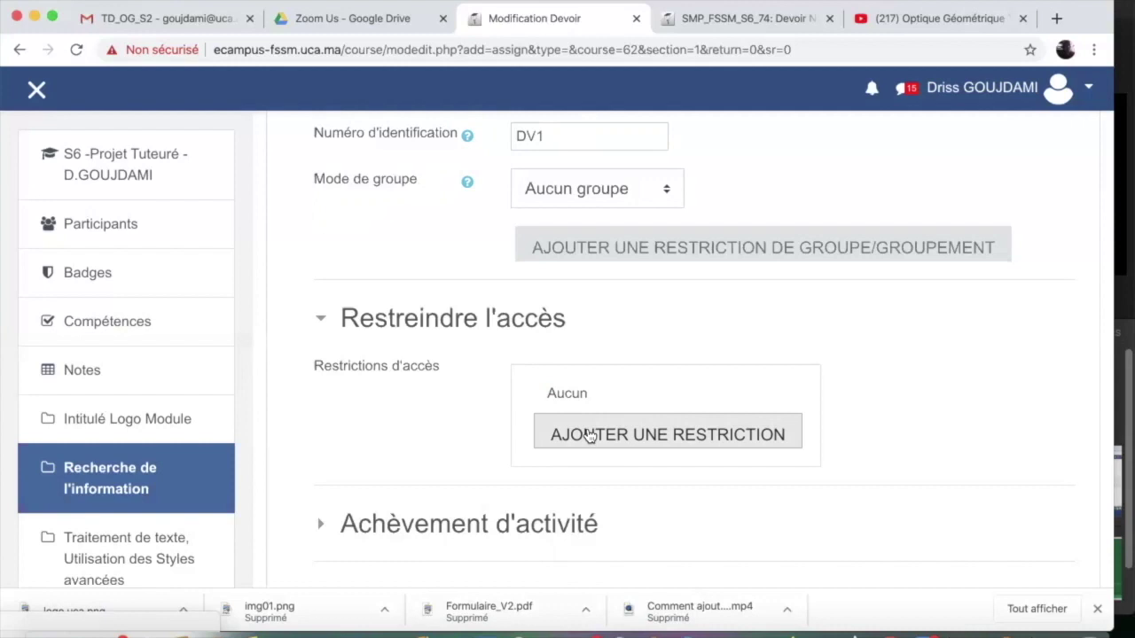
# Review the restriction types without adding one, then expand the Achèvement d'activité settings
pyautogui.click(589, 435)
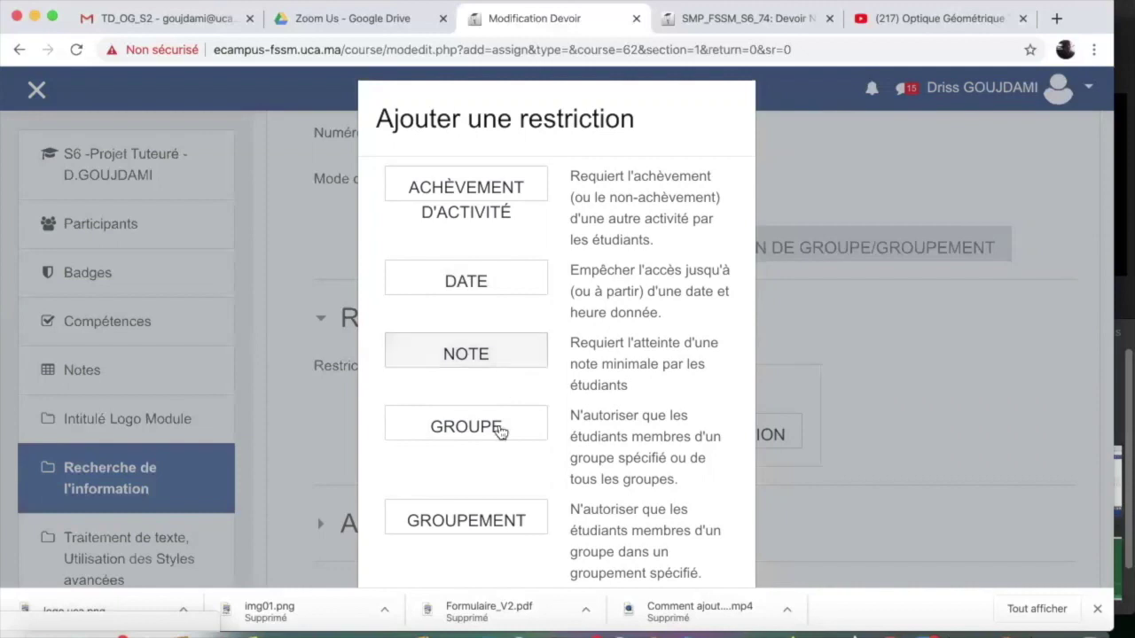
pyautogui.scroll(-6, 443, 482)
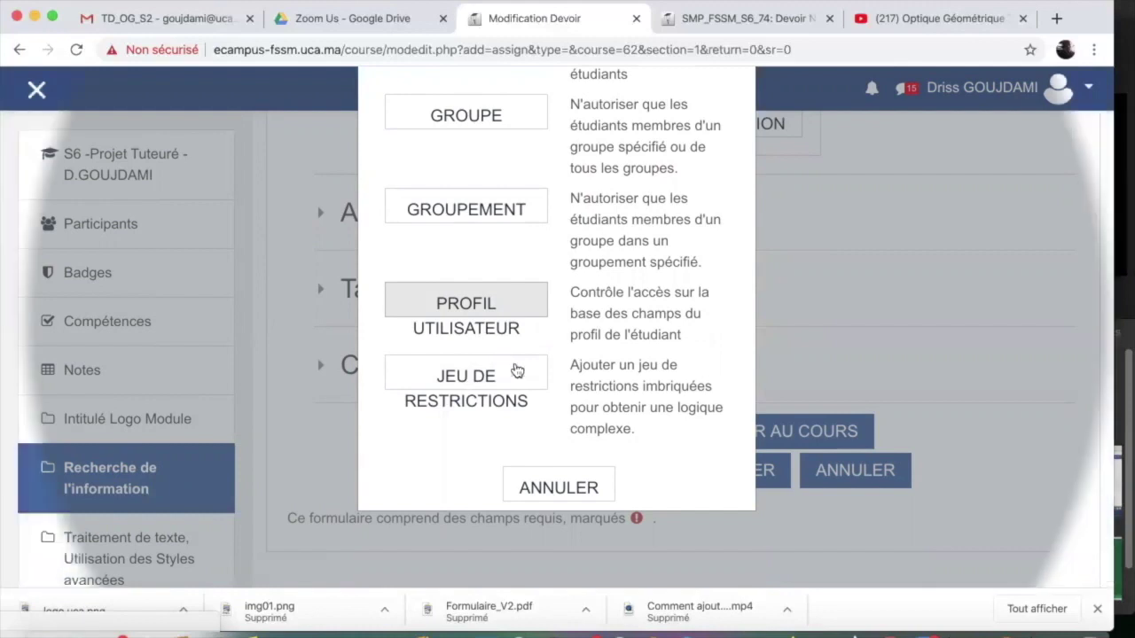
pyautogui.click(322, 292)
pyautogui.click(326, 296)
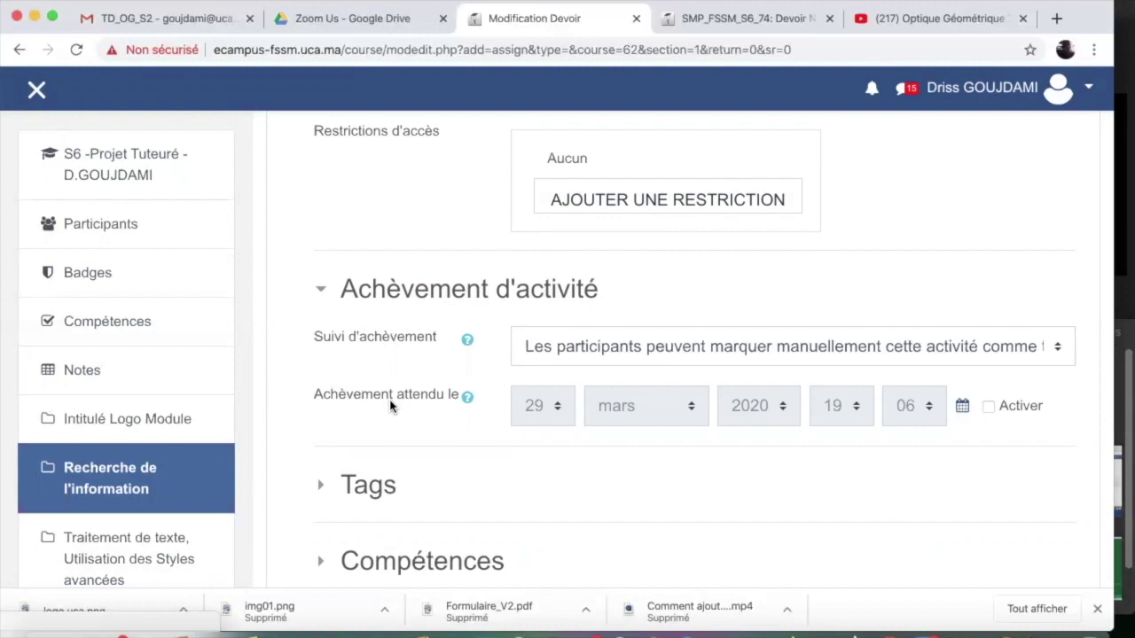
# Collapse the activity completion section and save Devoir N° 1 : Mise en forme MS Word, returning to the course
pyautogui.click(326, 293)
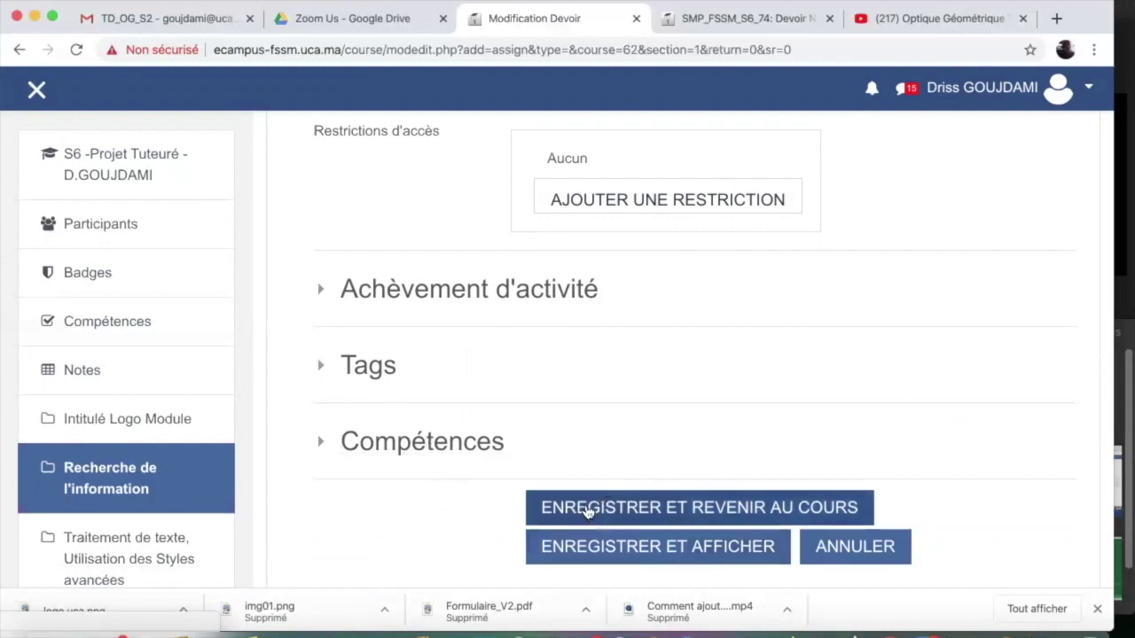
pyautogui.click(586, 512)
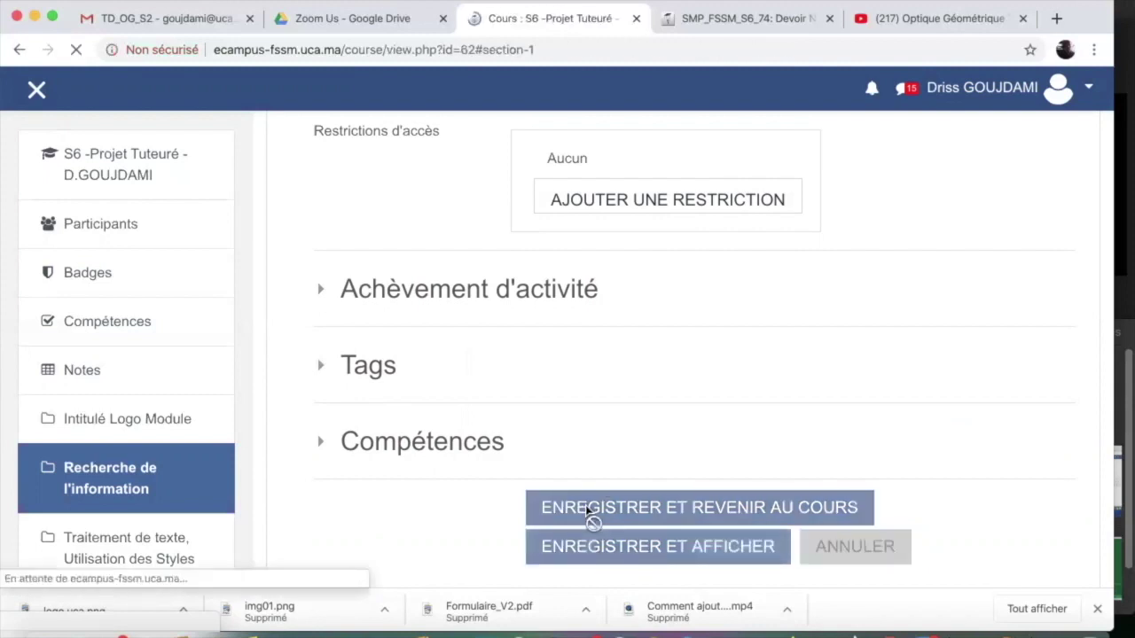
pyautogui.scroll(-5, 571, 385)
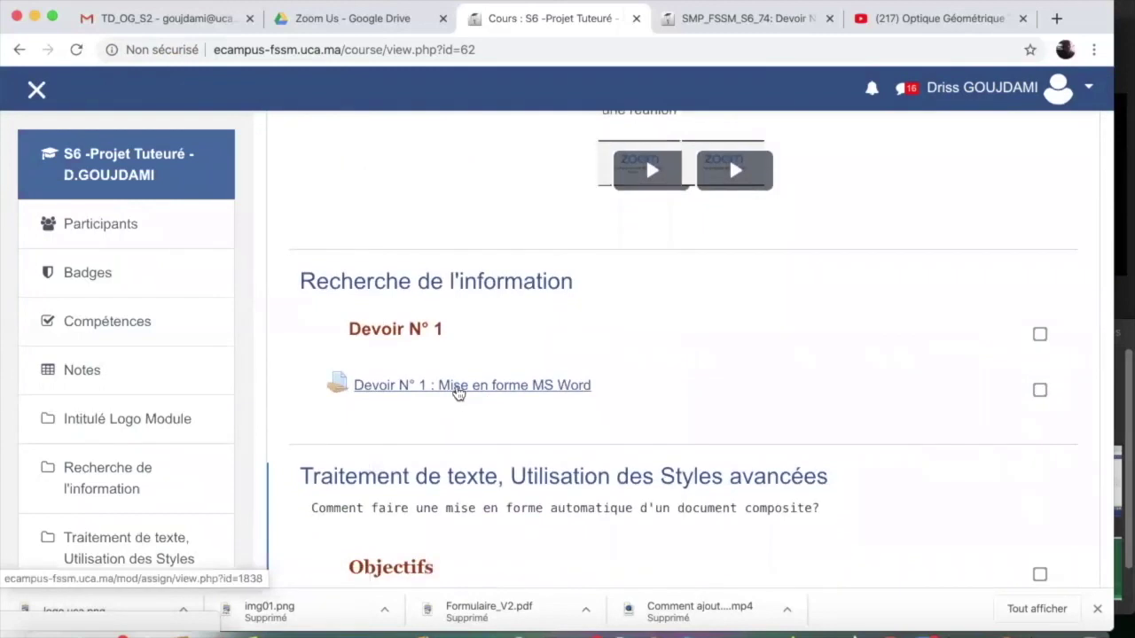
# Open Devoir N° 1 : Mise en forme MS Word and scroll down to its Résumé de l'évaluation table
pyautogui.click(457, 386)
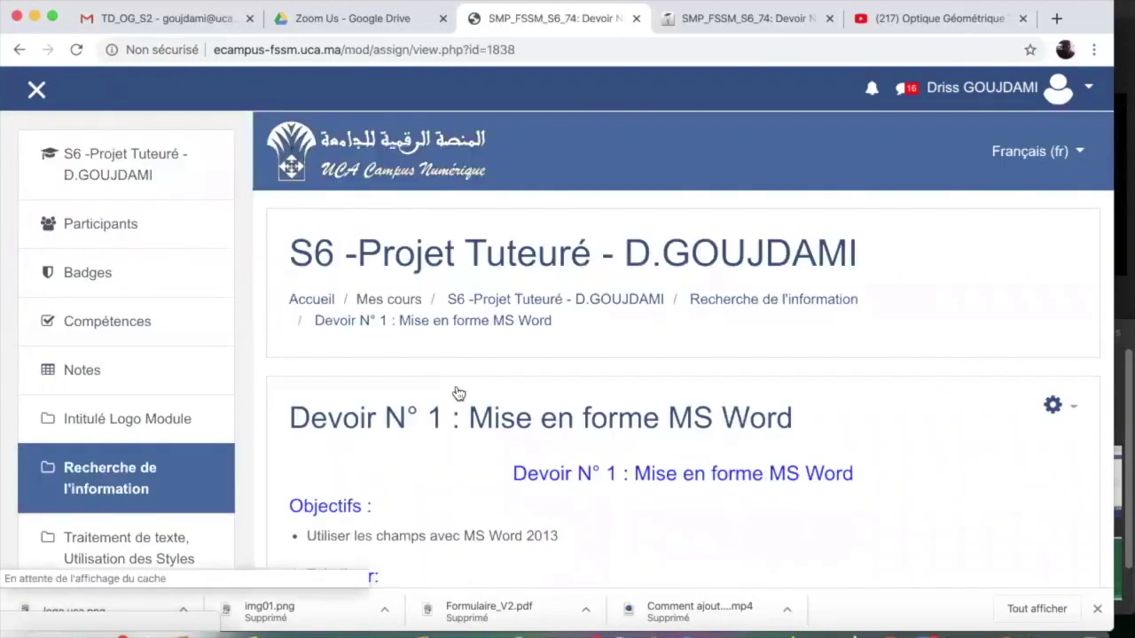
pyautogui.scroll(-2, 459, 393)
pyautogui.scroll(-3, 458, 393)
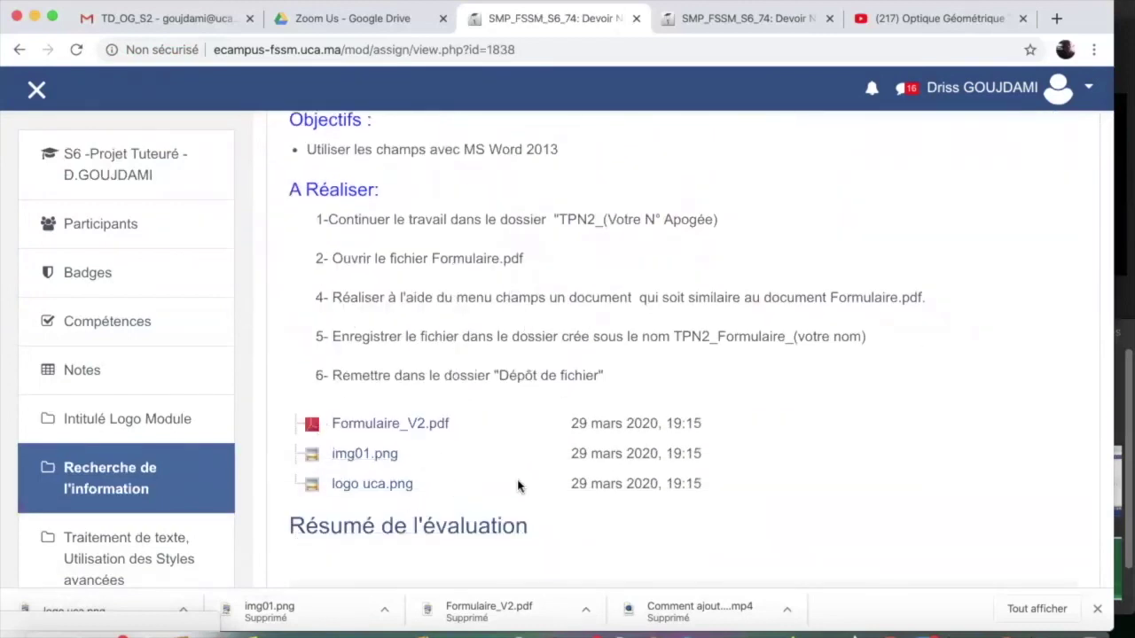
pyautogui.scroll(-2, 518, 485)
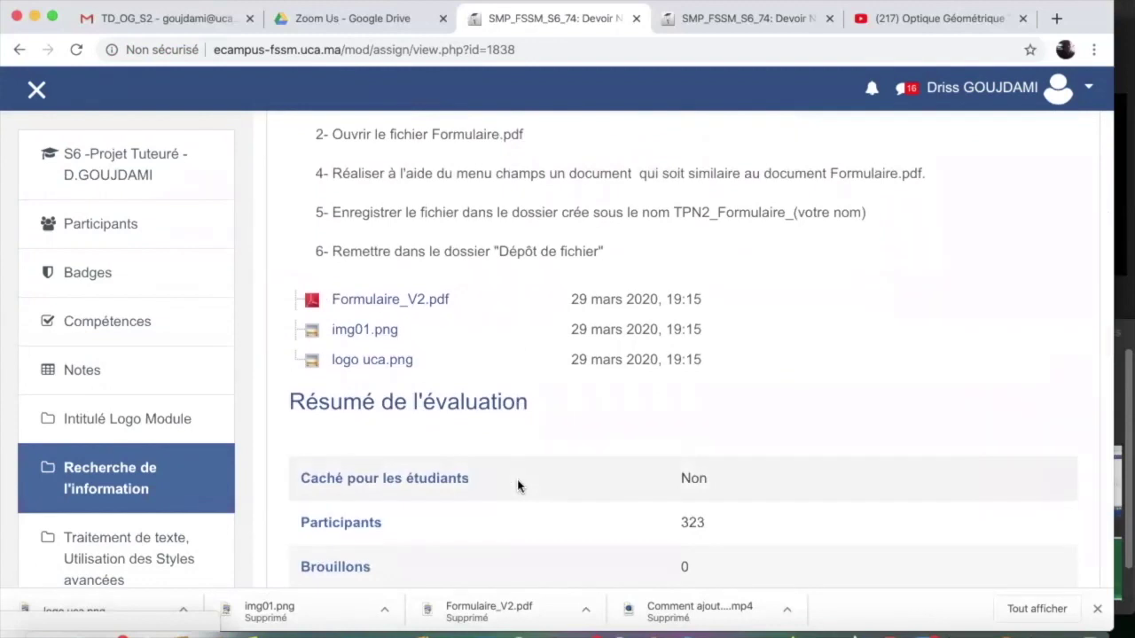
pyautogui.scroll(-3, 519, 486)
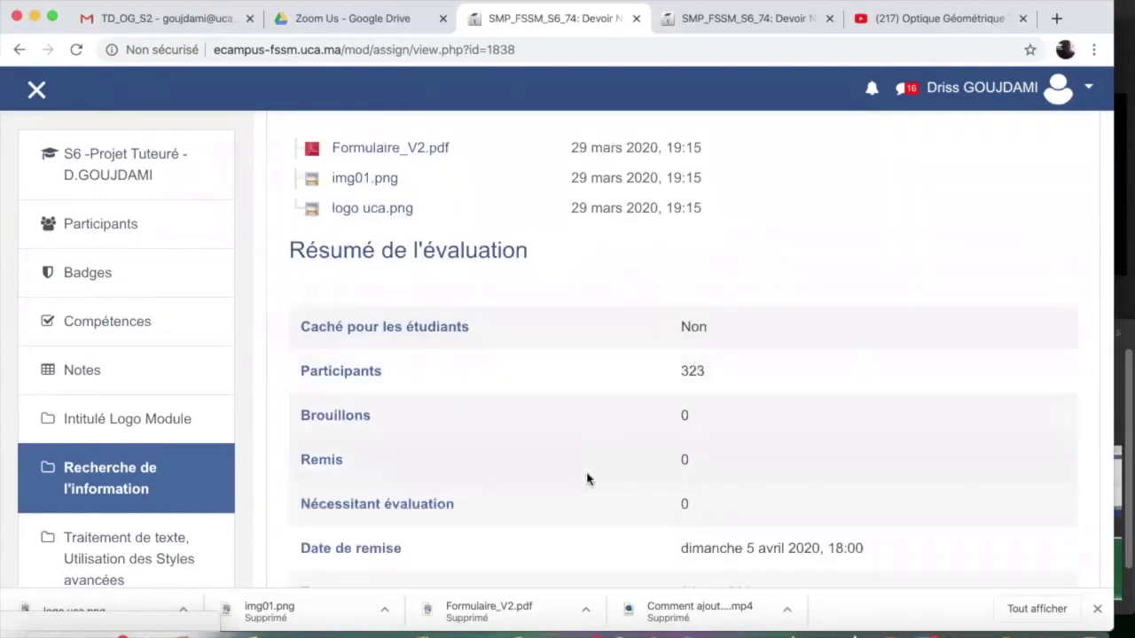
pyautogui.scroll(-2, 586, 478)
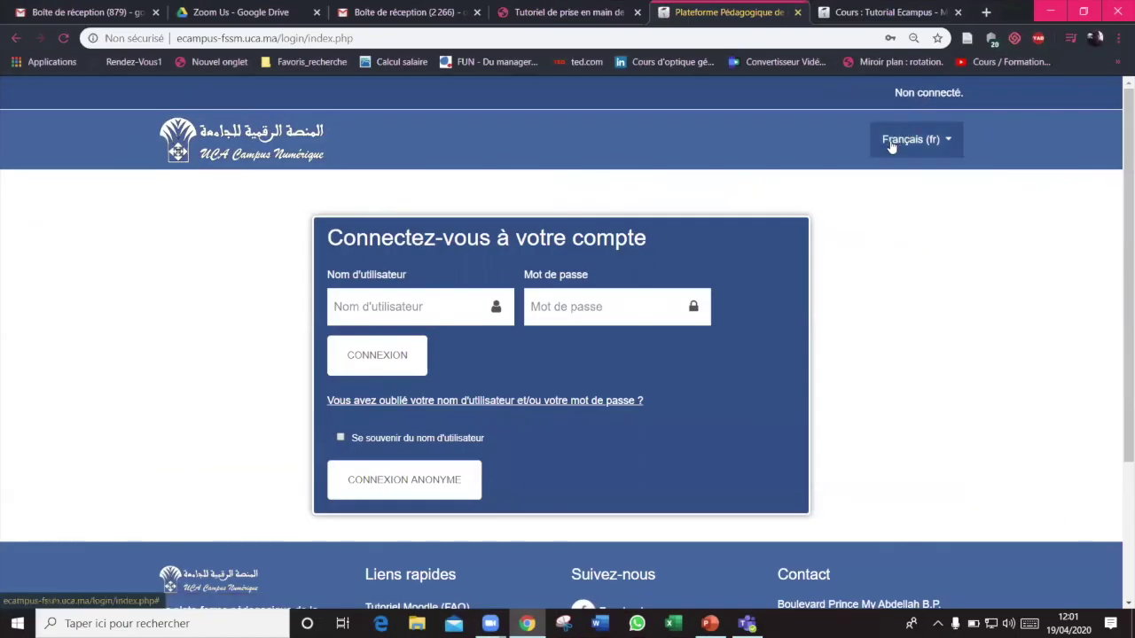
# Sign in with a saved student login and open the S2 -Optique Géométrique course
pyautogui.click(438, 306)
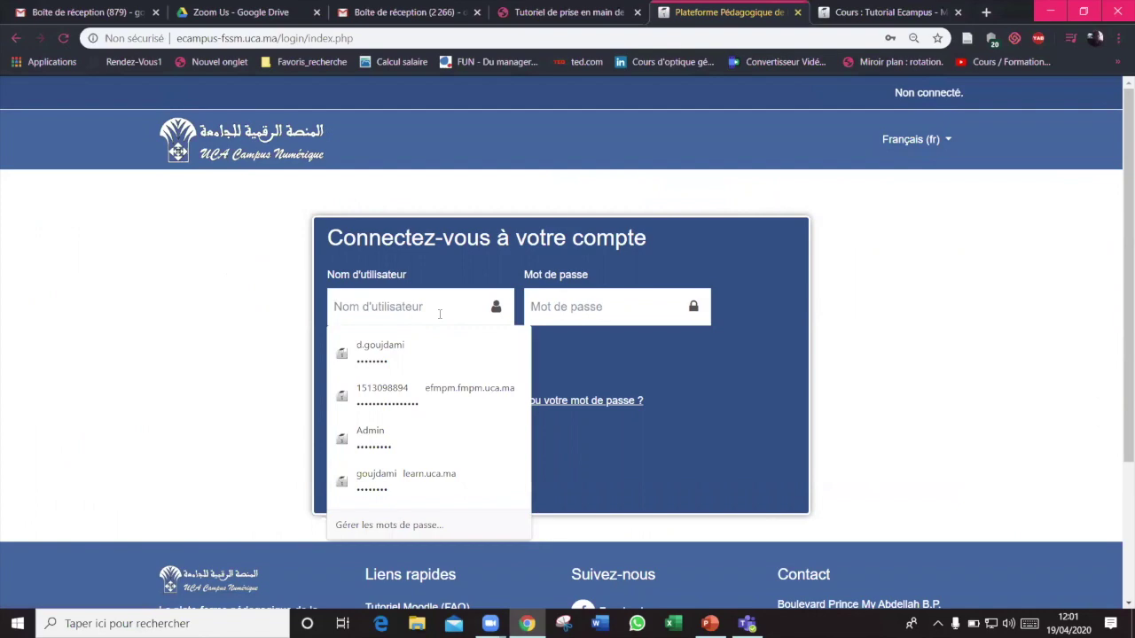
pyautogui.click(380, 387)
pyautogui.click(379, 359)
pyautogui.scroll(-5, 243, 331)
pyautogui.click(243, 332)
# Add a submission to Devoir N° 1 by dragging the chosen file from Explorer into the drop zone
pyautogui.scroll(-8, 292, 393)
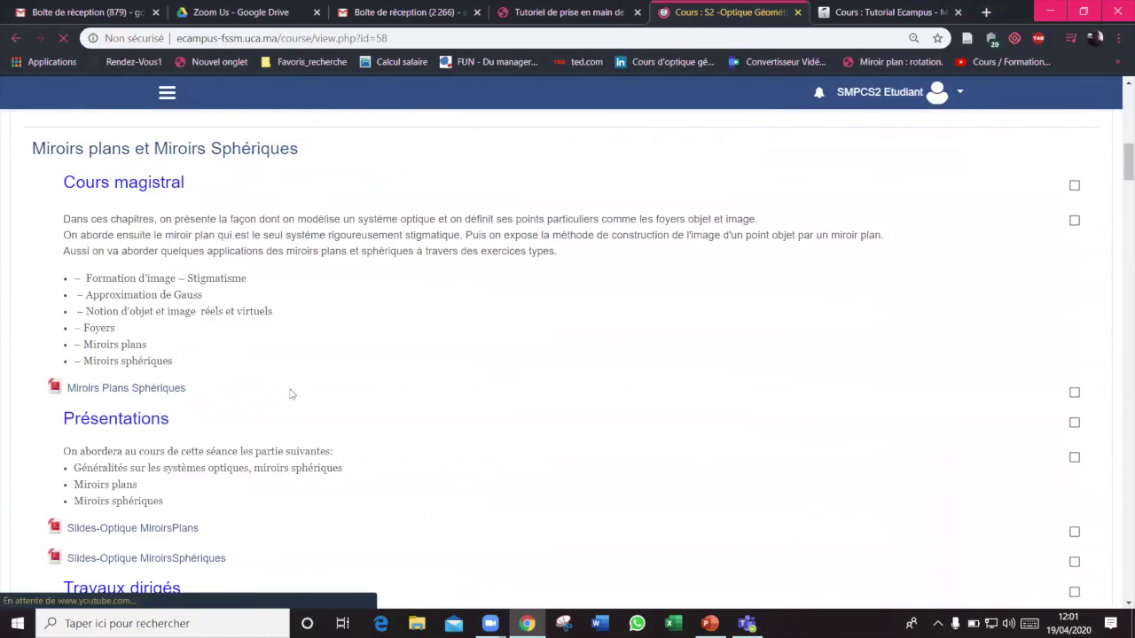
pyautogui.scroll(-2, 410, 392)
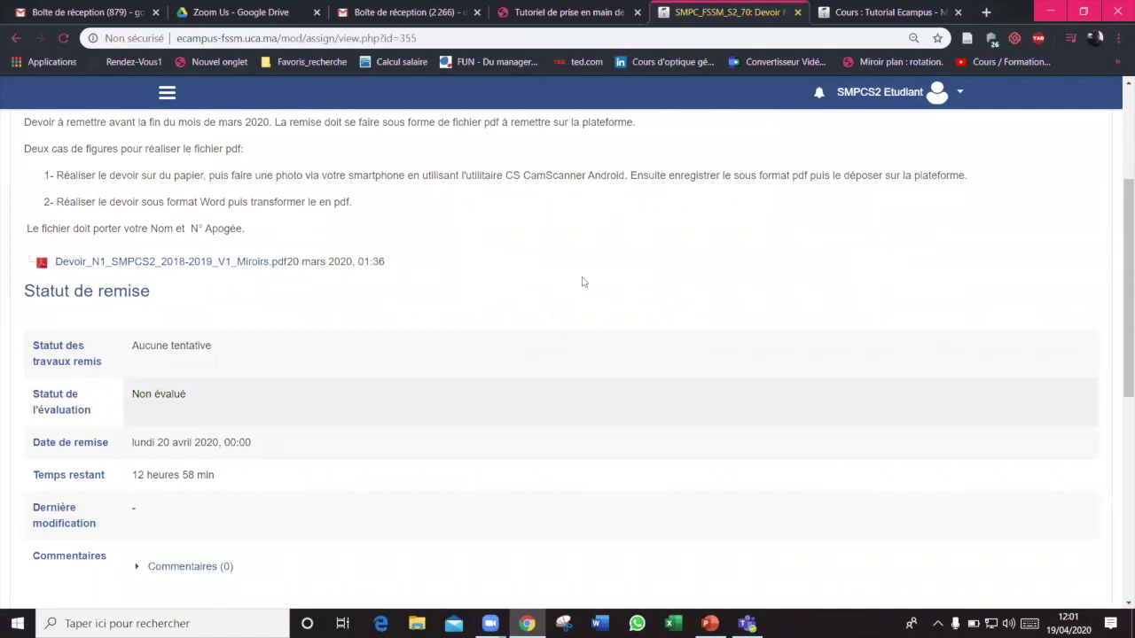
pyautogui.scroll(-3, 583, 282)
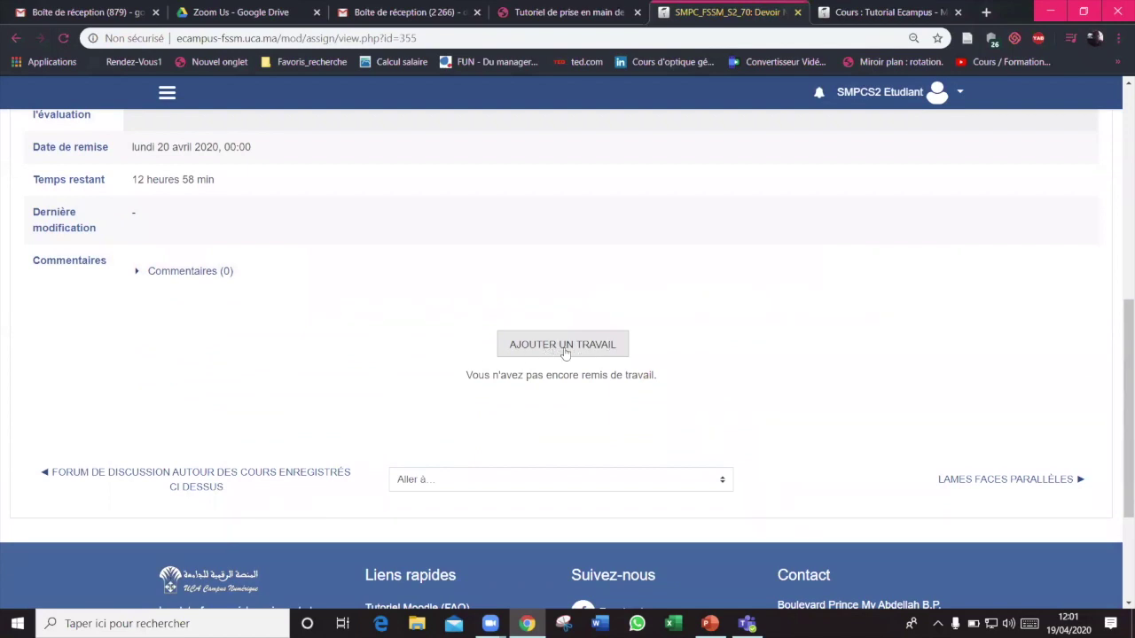
pyautogui.click(573, 349)
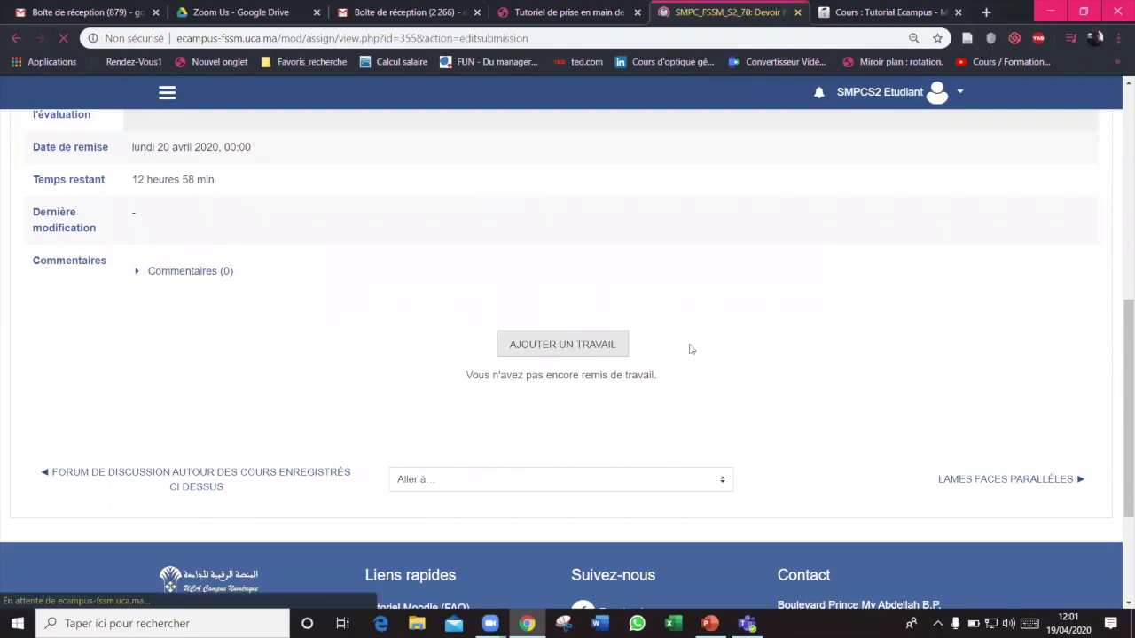
pyautogui.scroll(-3, 523, 346)
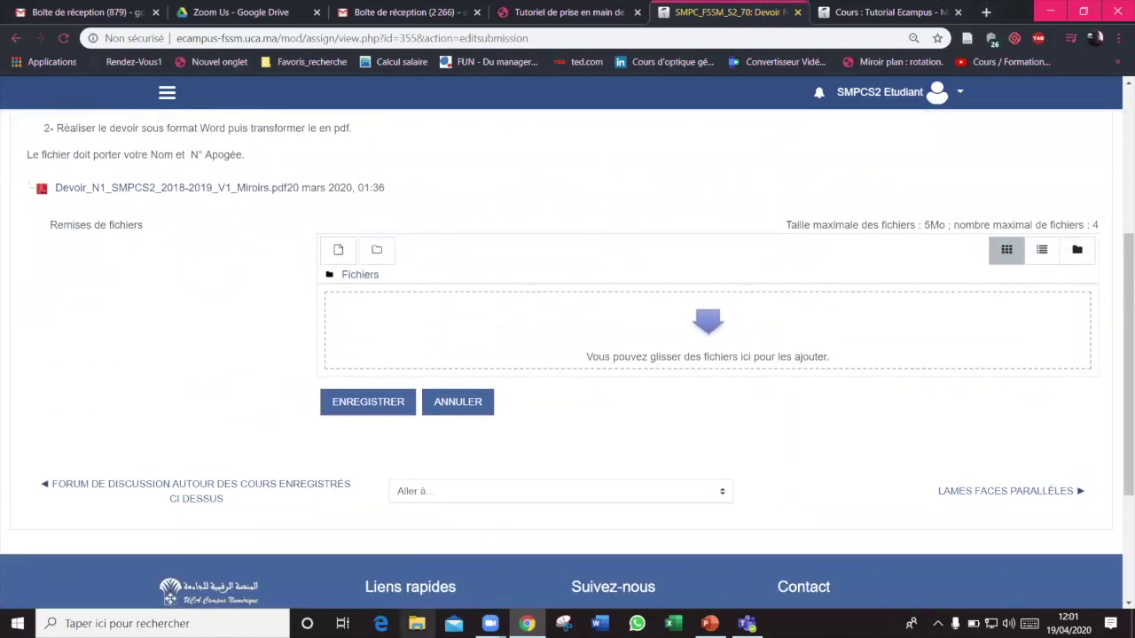
pyautogui.click(416, 624)
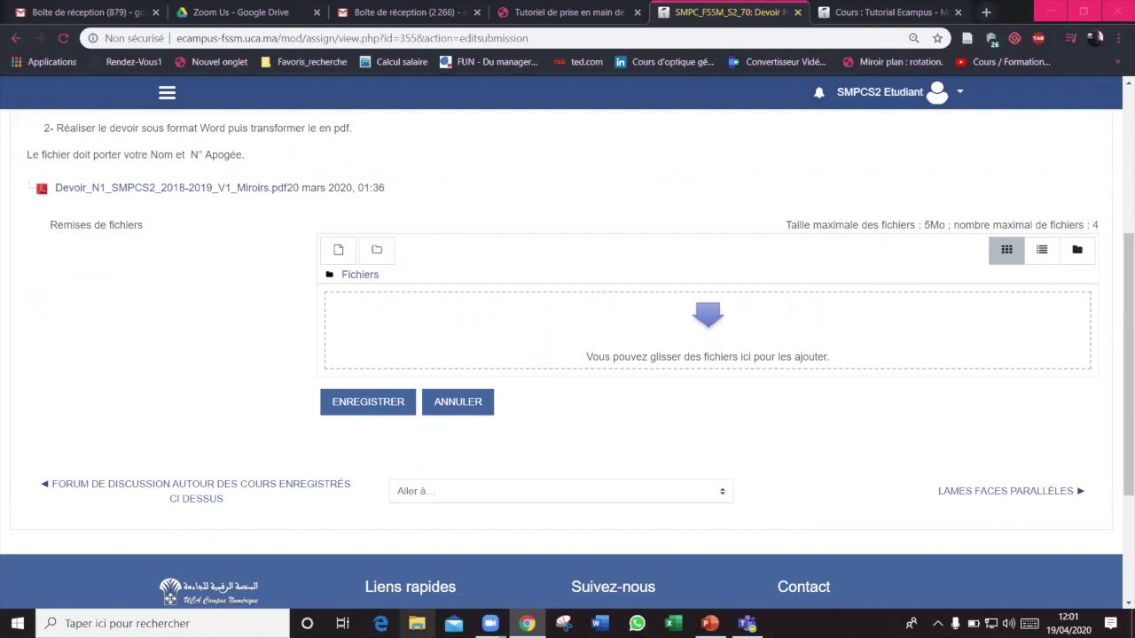
pyautogui.click(329, 558)
pyautogui.click(458, 398)
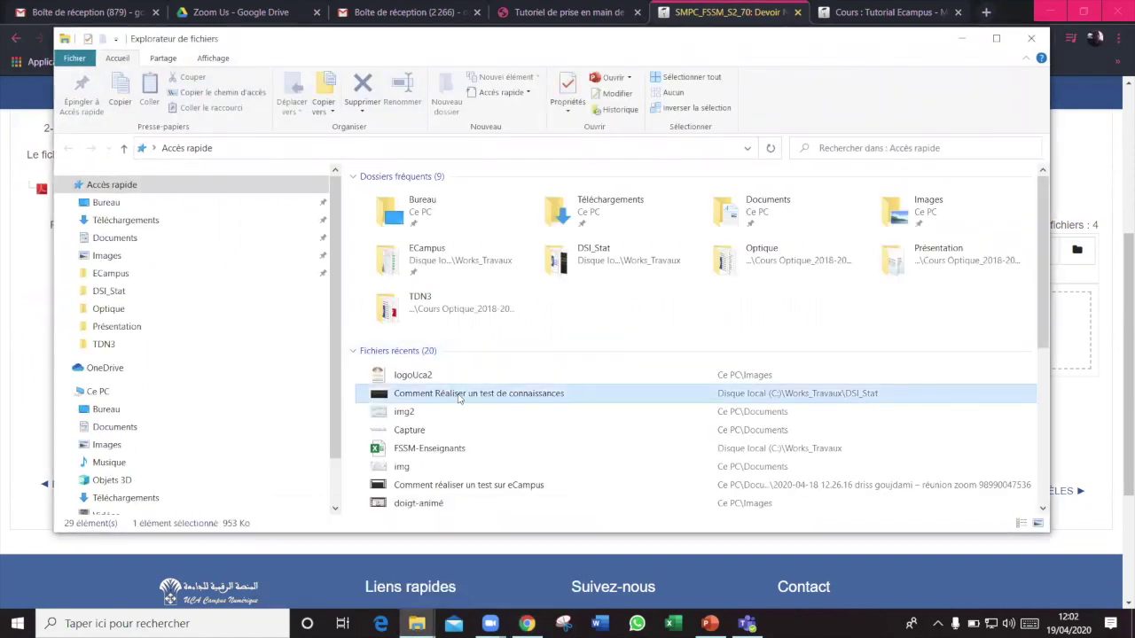
pyautogui.moveTo(387, 399); pyautogui.dragTo(1063, 328)
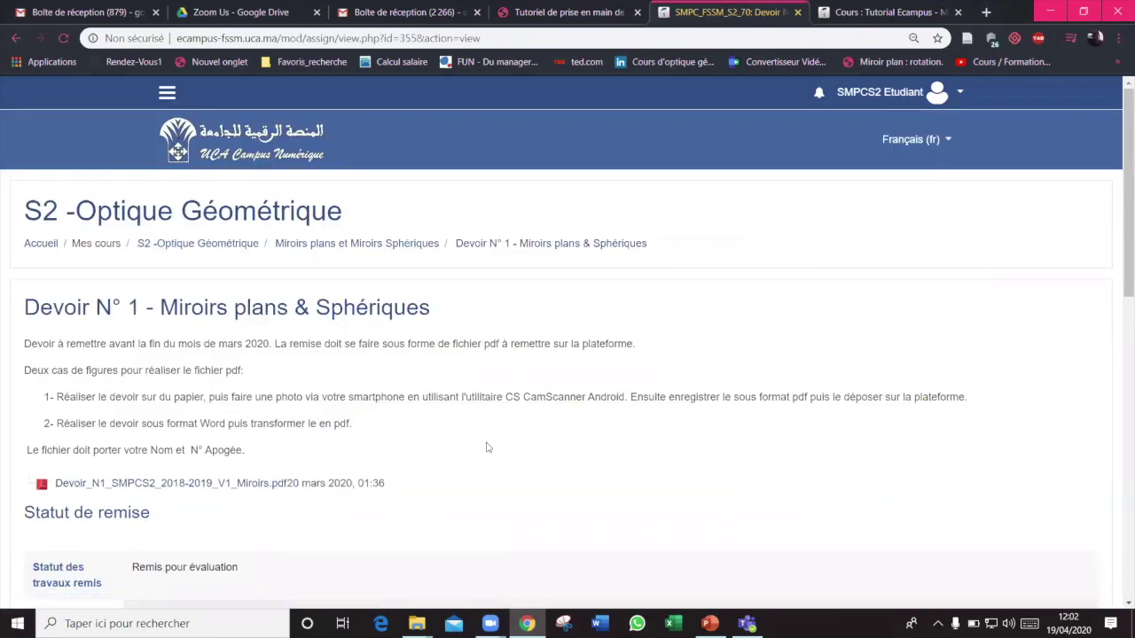
# Sign back in using the teacher's saved login
pyautogui.scroll(-4, 514, 443)
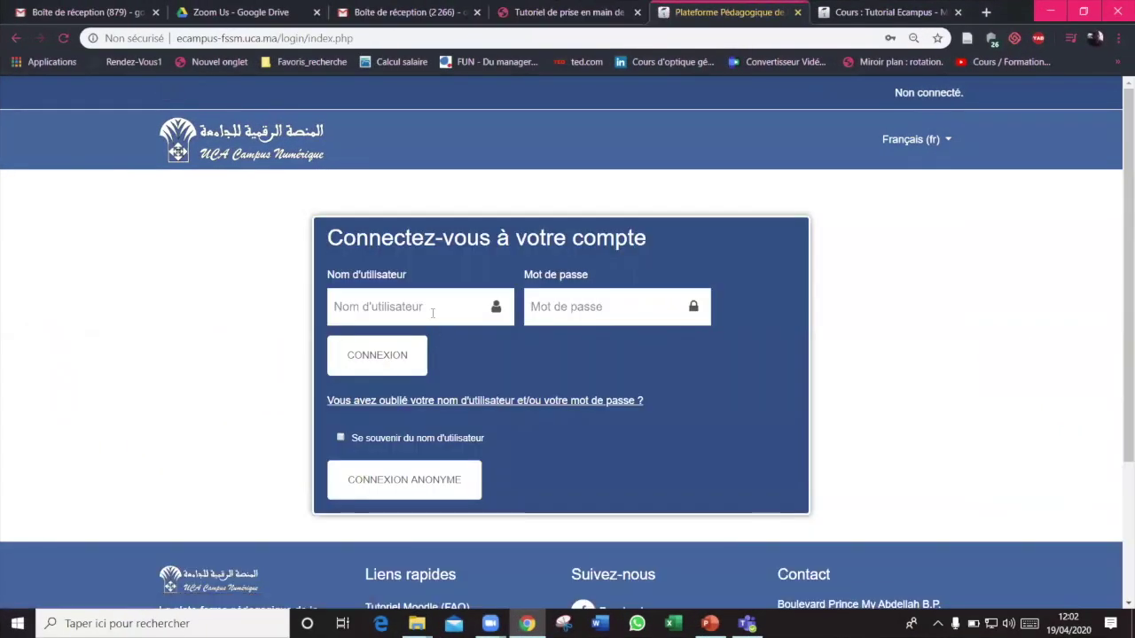
pyautogui.click(431, 307)
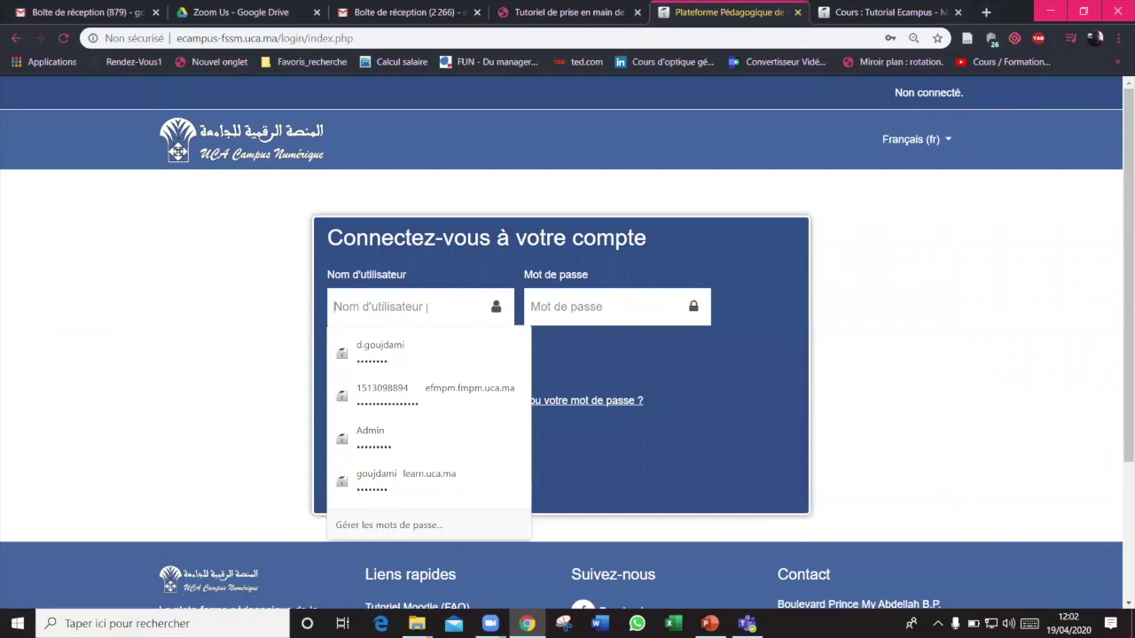
pyautogui.click(383, 367)
pyautogui.click(382, 355)
# Open Devoir N° 1 in S2 -Optique Géométrique and scroll to its summary of 437 submissions
pyautogui.click(88, 387)
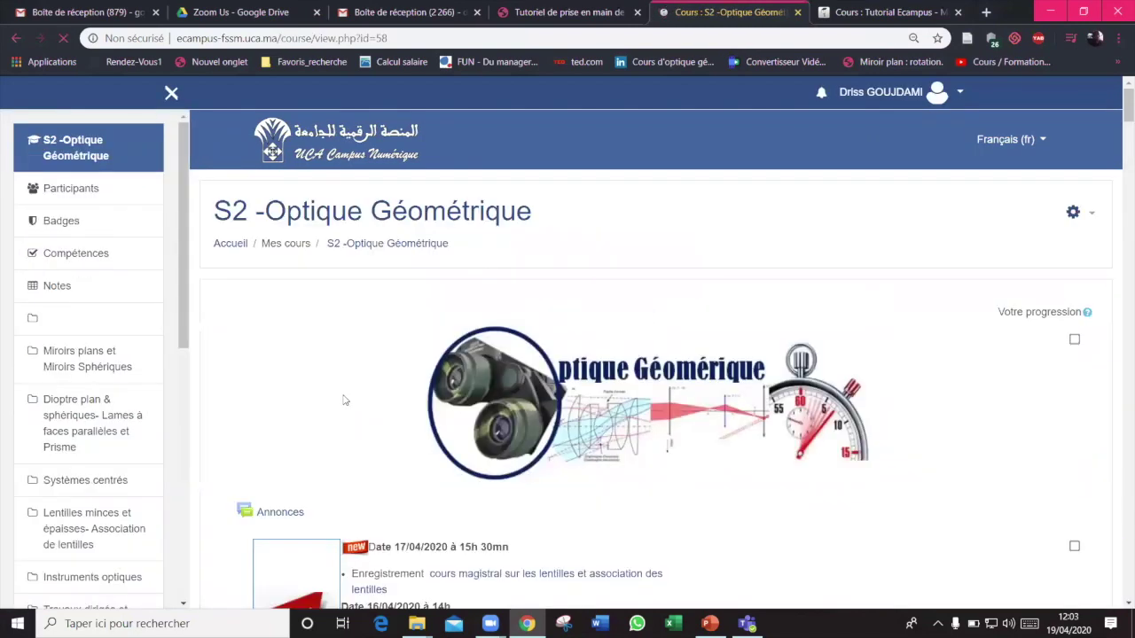
pyautogui.scroll(-5, 344, 401)
pyautogui.scroll(-3, 345, 400)
pyautogui.click(376, 275)
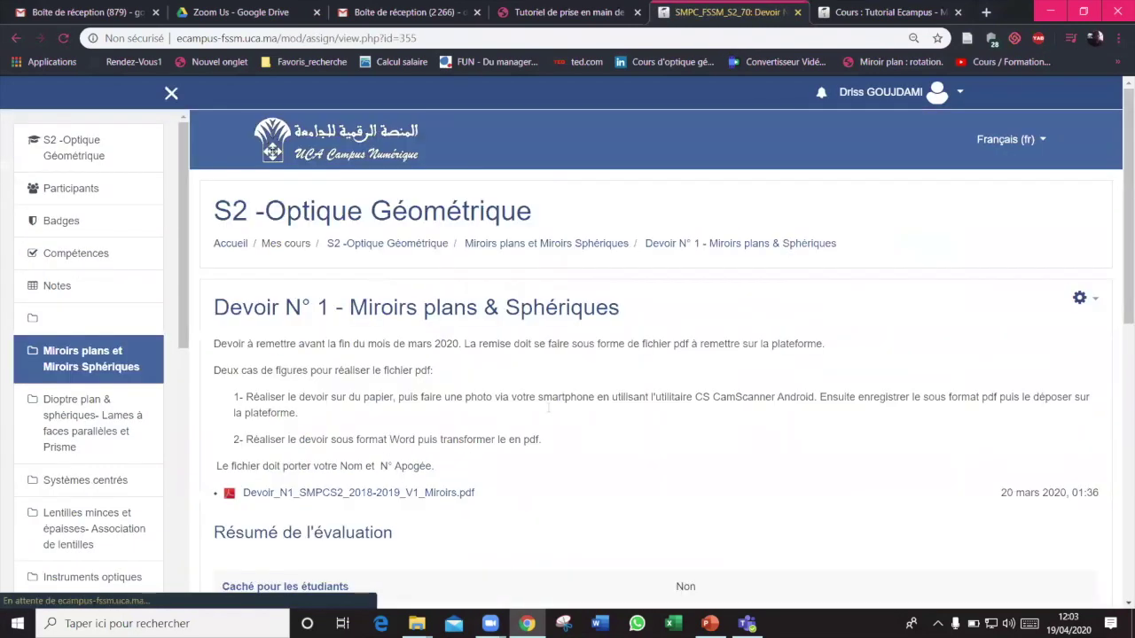
pyautogui.scroll(-1, 700, 424)
pyautogui.scroll(-1, 700, 424)
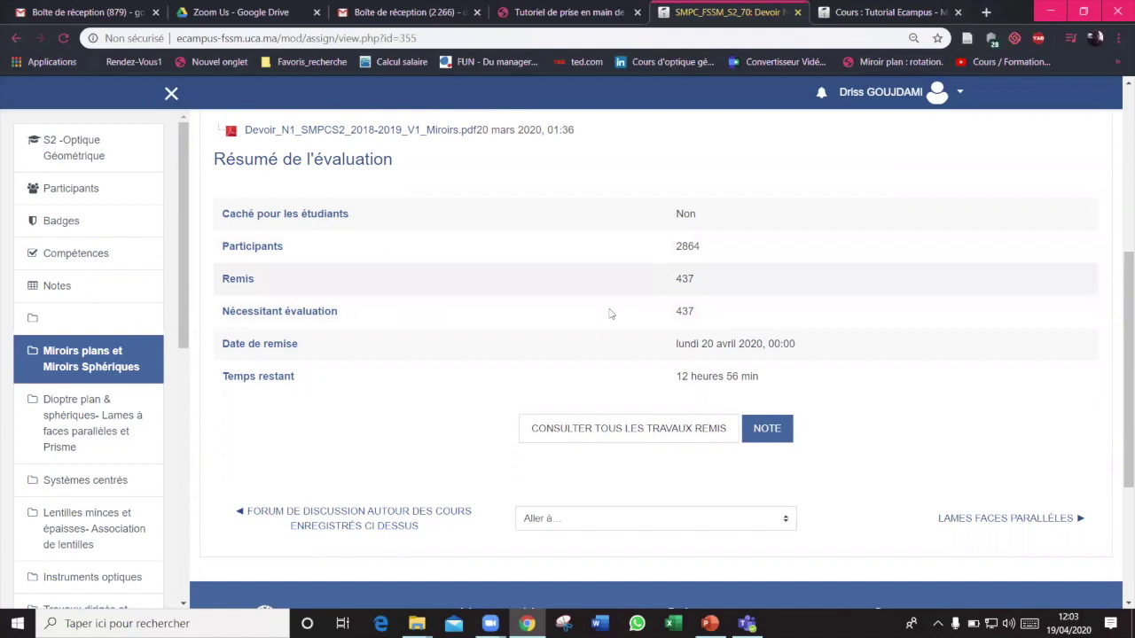
# Open the table of all submitted work and download a student's Td optique.pdf
pyautogui.click(604, 430)
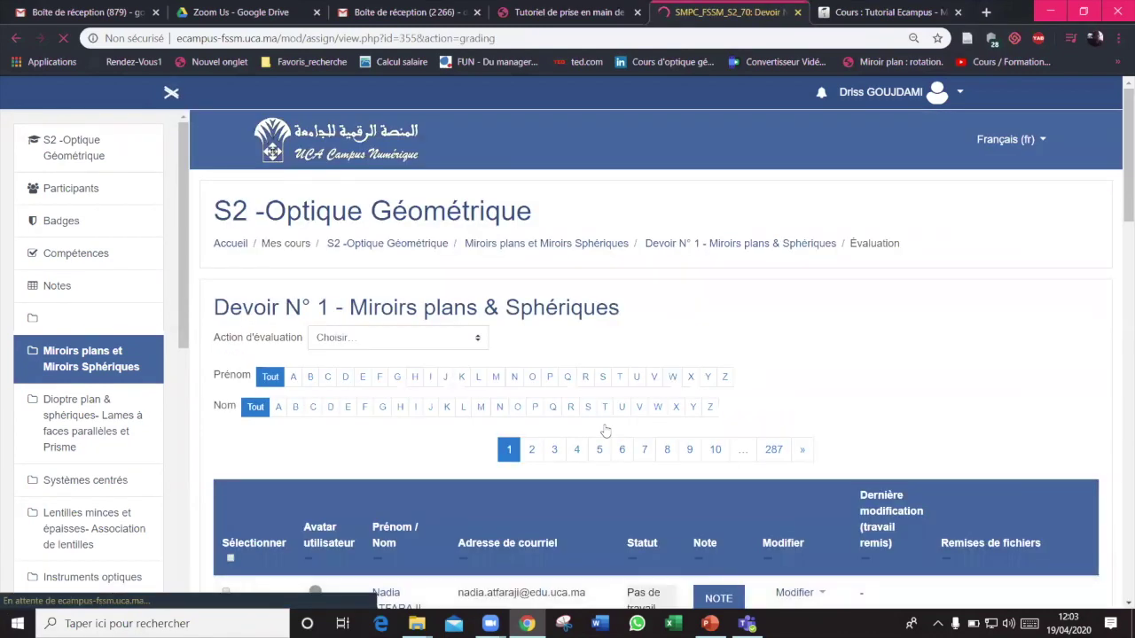
pyautogui.scroll(-2, 856, 343)
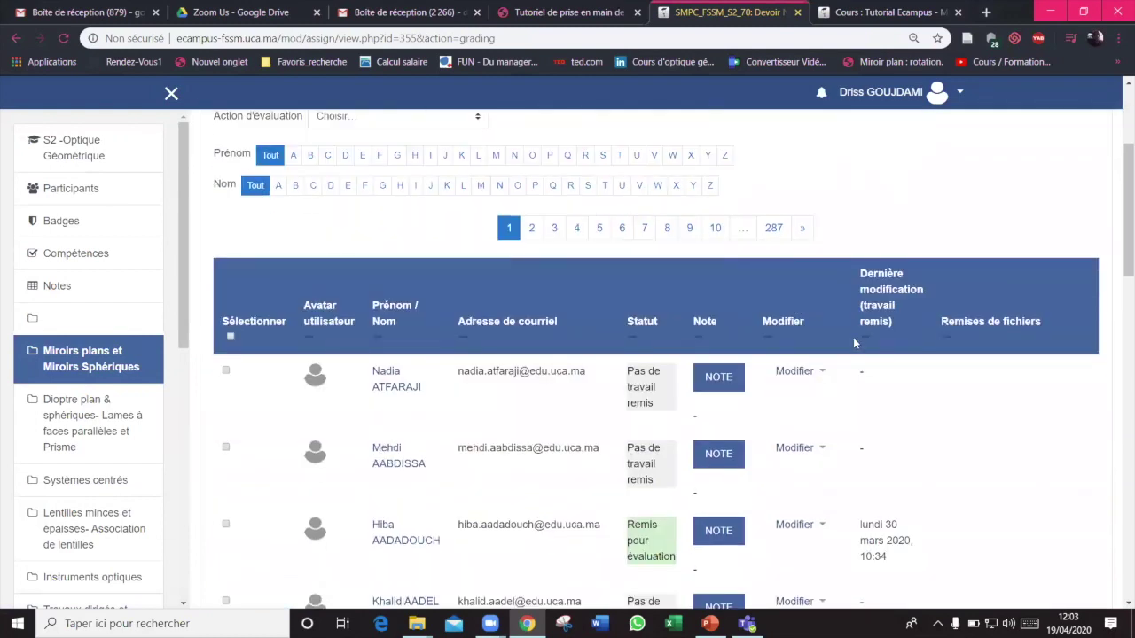
pyautogui.scroll(-2, 855, 343)
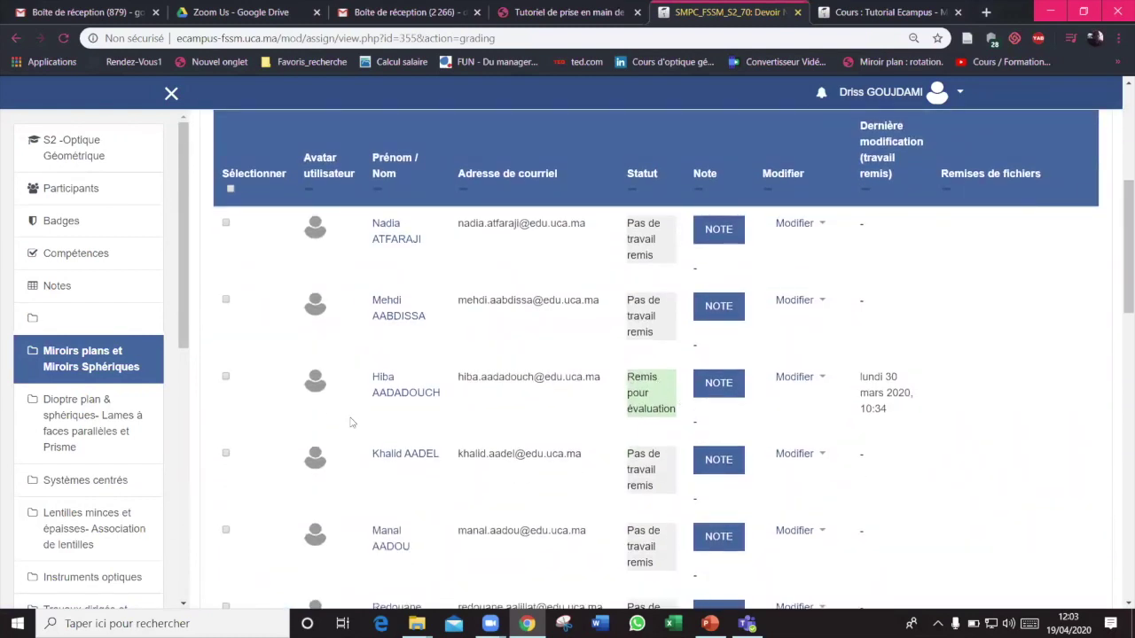
pyautogui.click(1118, 286)
pyautogui.moveTo(1119, 283); pyautogui.dragTo(1119, 399)
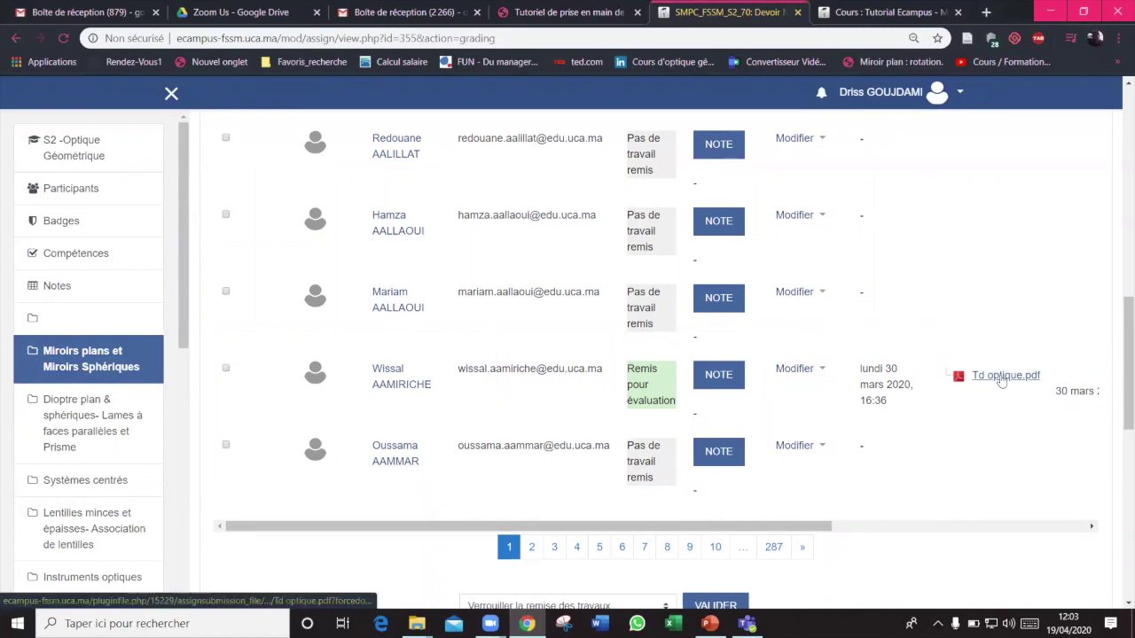
pyautogui.click(1001, 376)
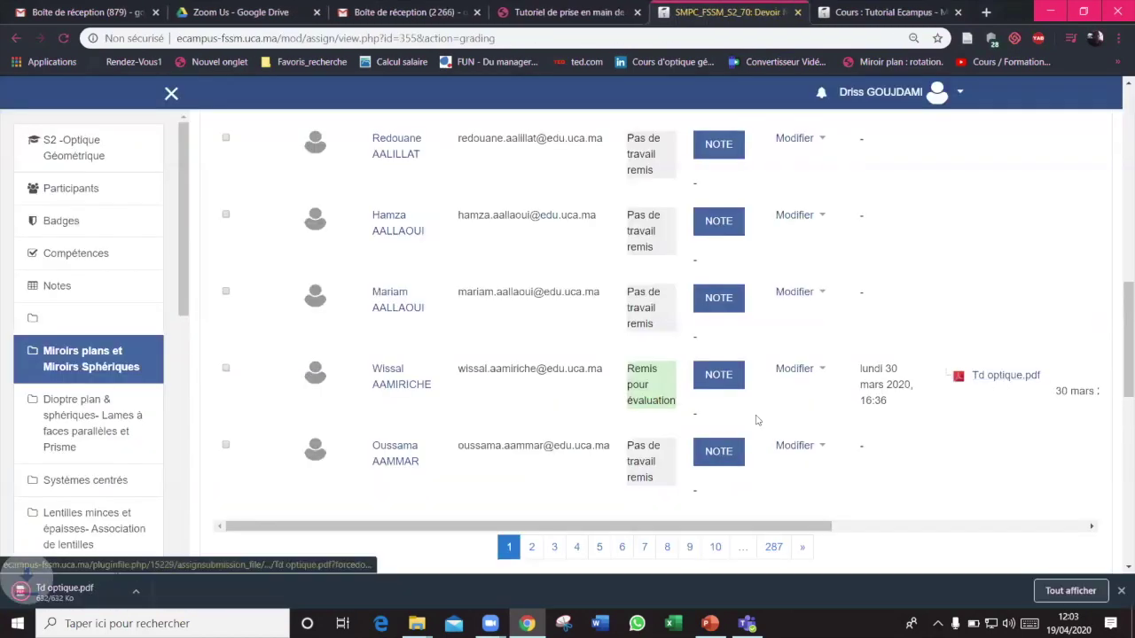
pyautogui.click(156, 592)
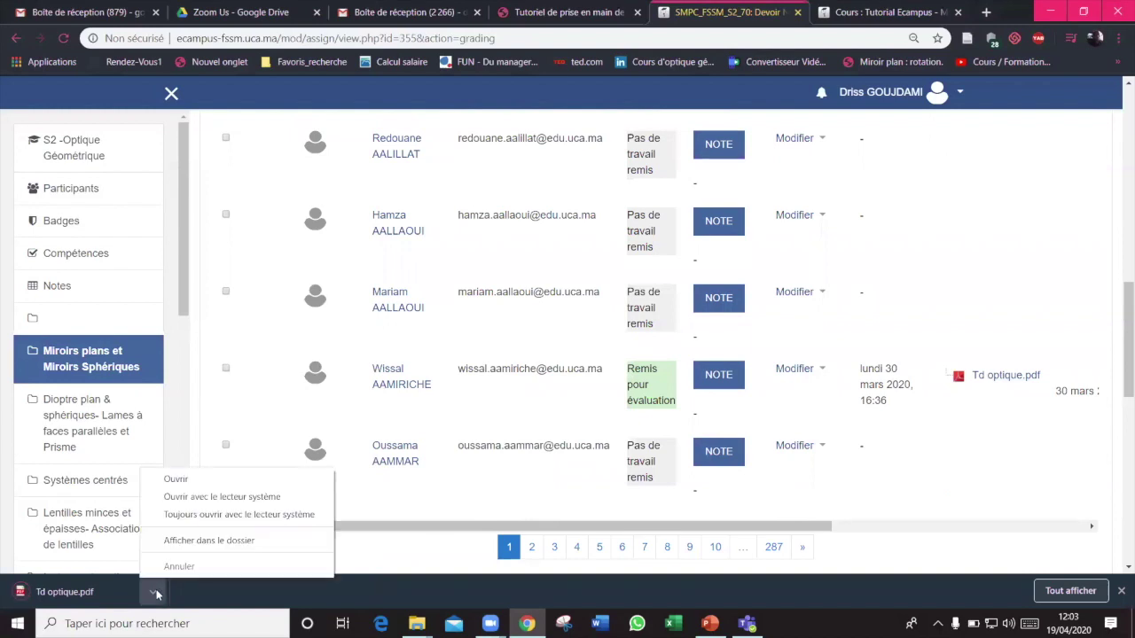
# Open the downloaded Td optique.pdf, read through its 5 handwritten pages, then close it
pyautogui.click(194, 480)
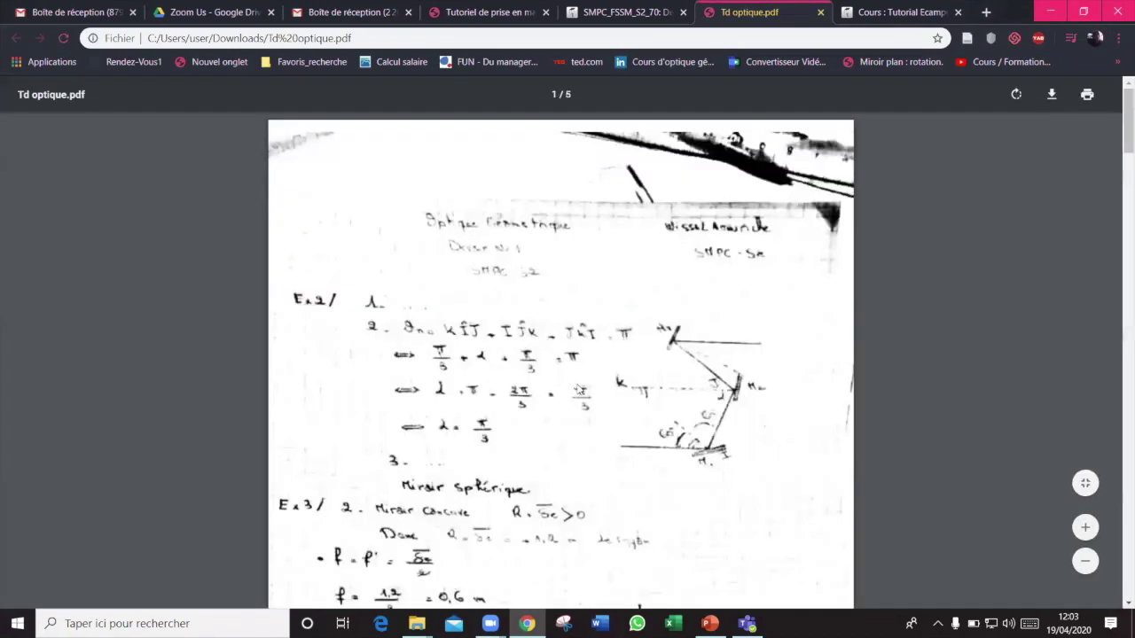
pyautogui.scroll(-12, 579, 389)
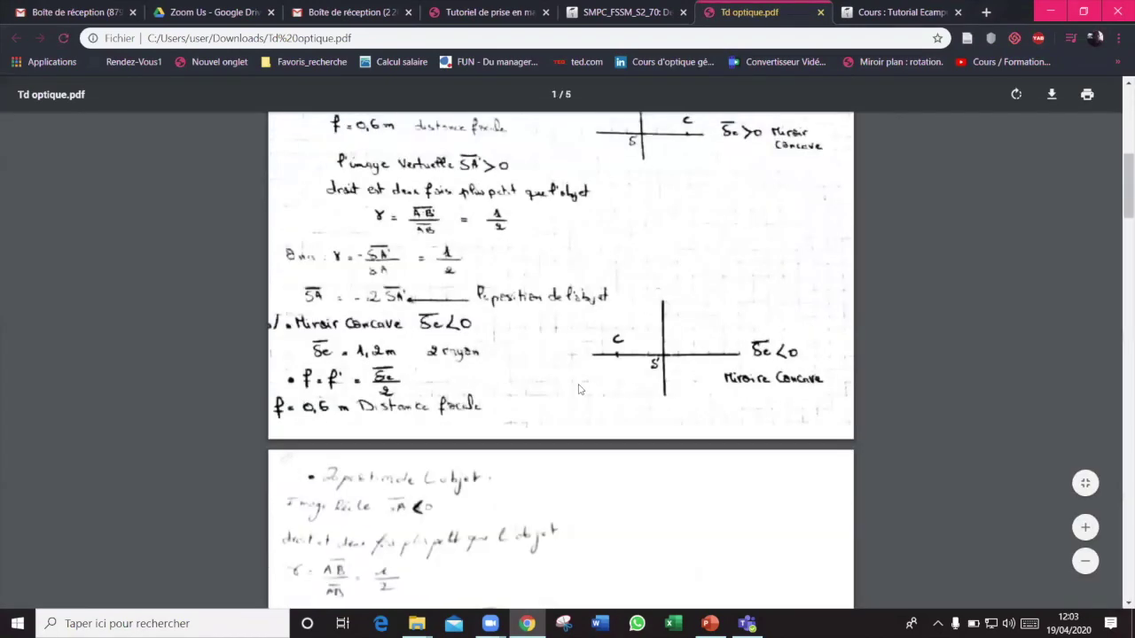
pyautogui.scroll(-12, 579, 390)
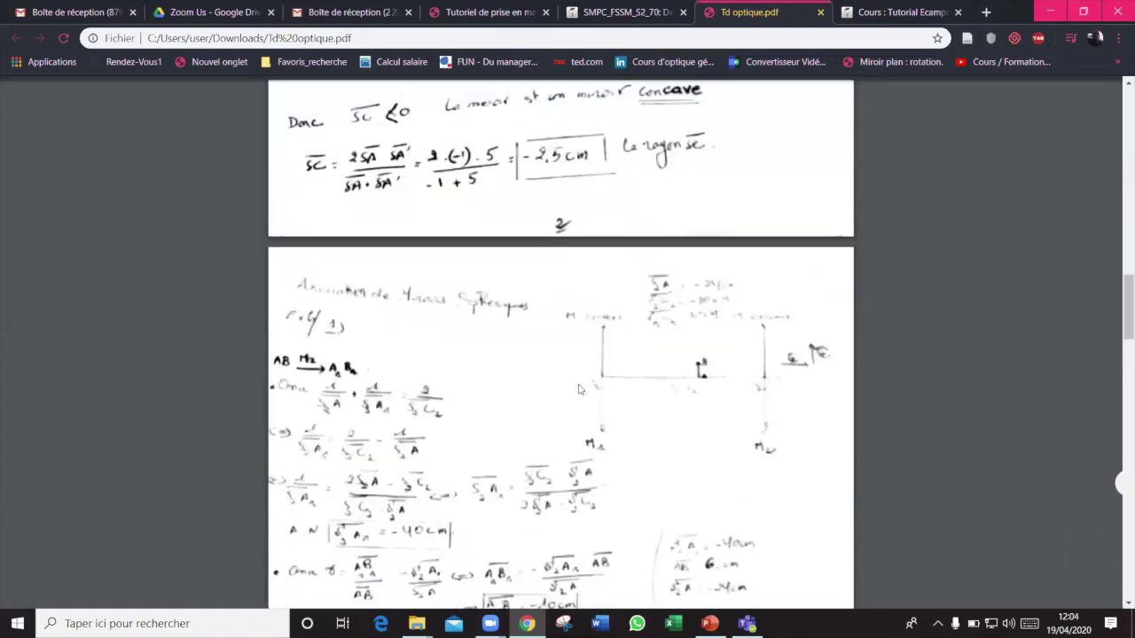
pyautogui.scroll(-12, 579, 389)
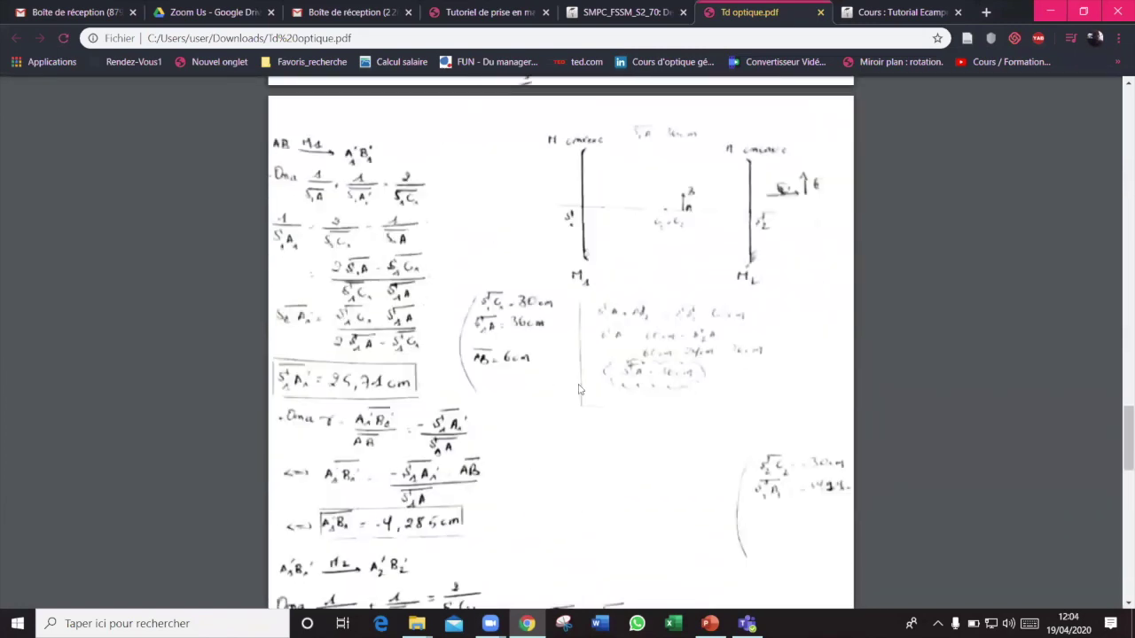
pyautogui.scroll(-9, 579, 389)
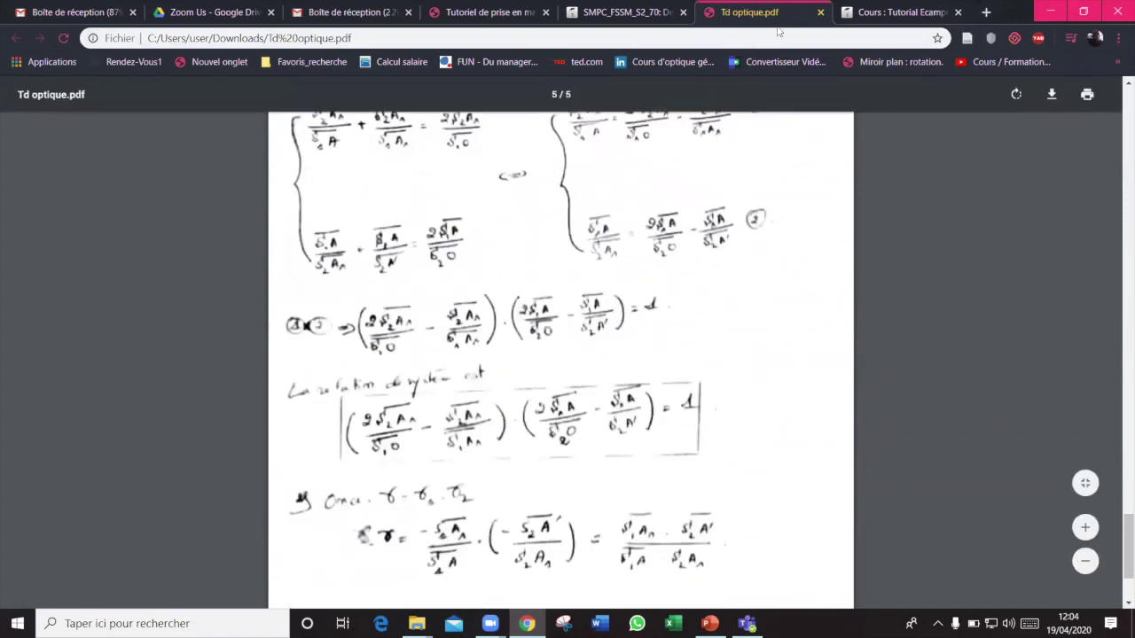
pyautogui.click(820, 13)
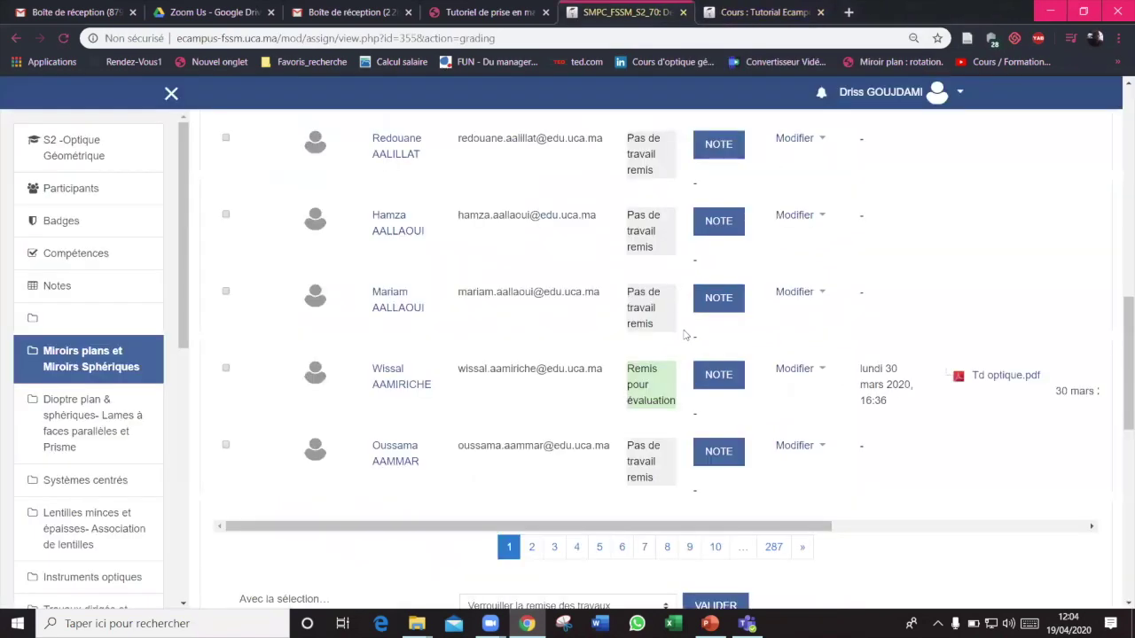
# Grade the submission 14 out of 100 with feedback 'Très bon travail', save, and load the next student
pyautogui.click(712, 395)
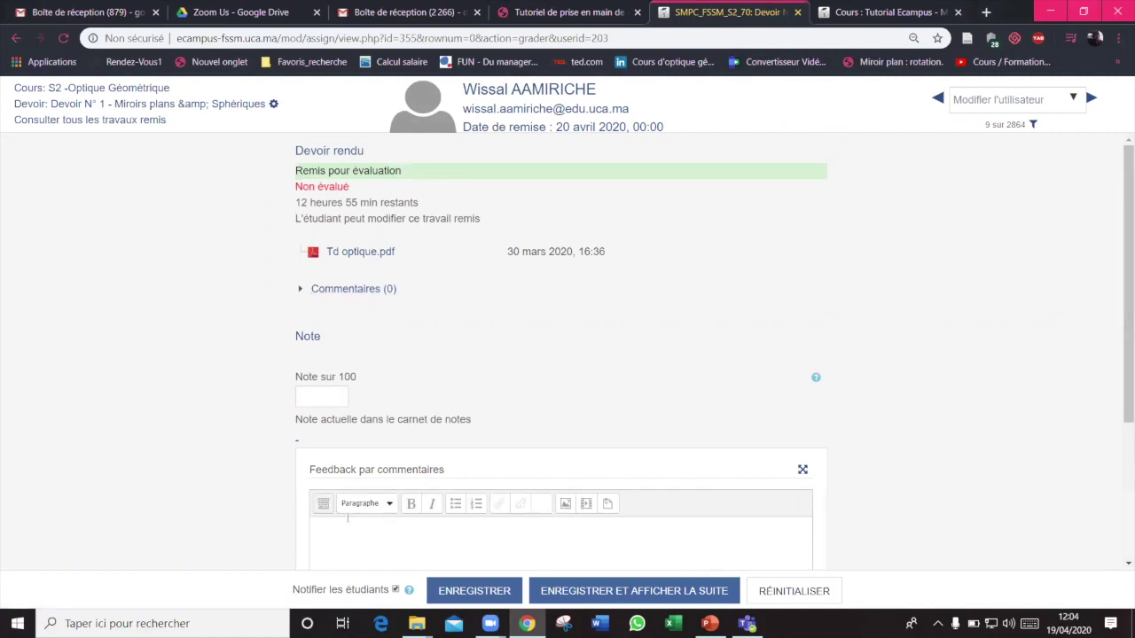
pyautogui.click(328, 397)
pyautogui.write('14')
pyautogui.click(345, 534)
pyautogui.scroll(-3, 137, 428)
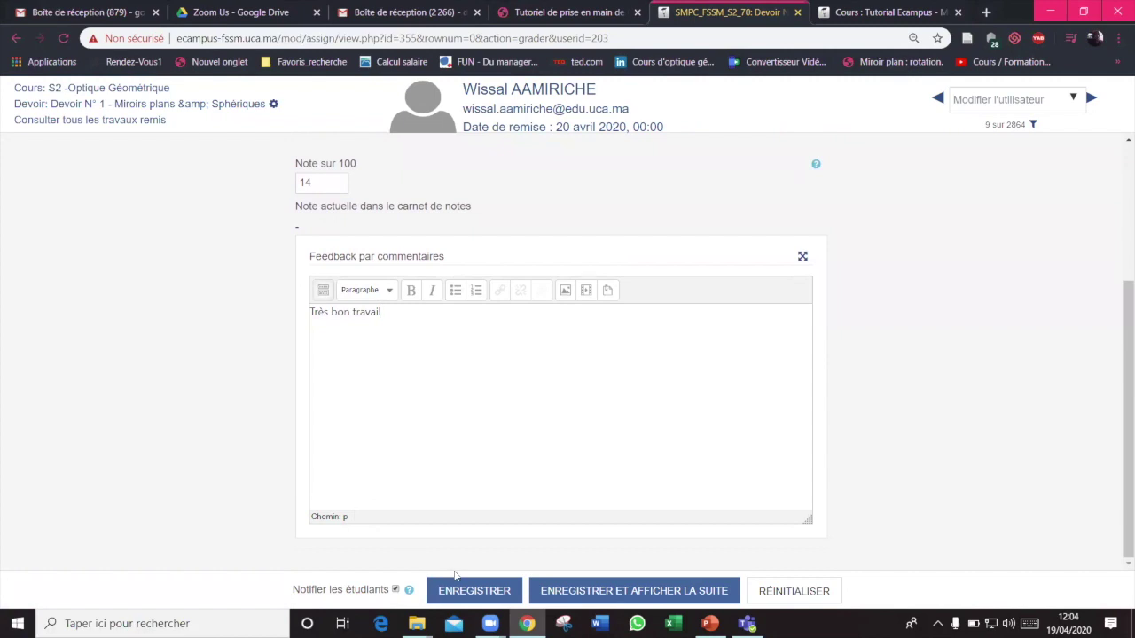
pyautogui.click(461, 591)
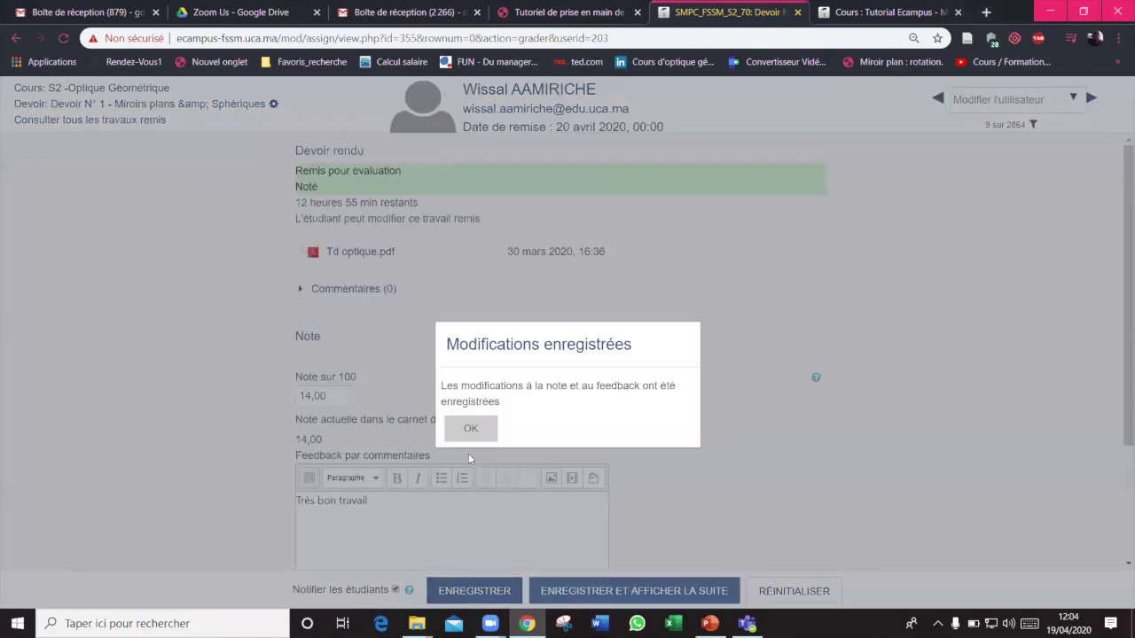
pyautogui.click(470, 431)
pyautogui.click(600, 593)
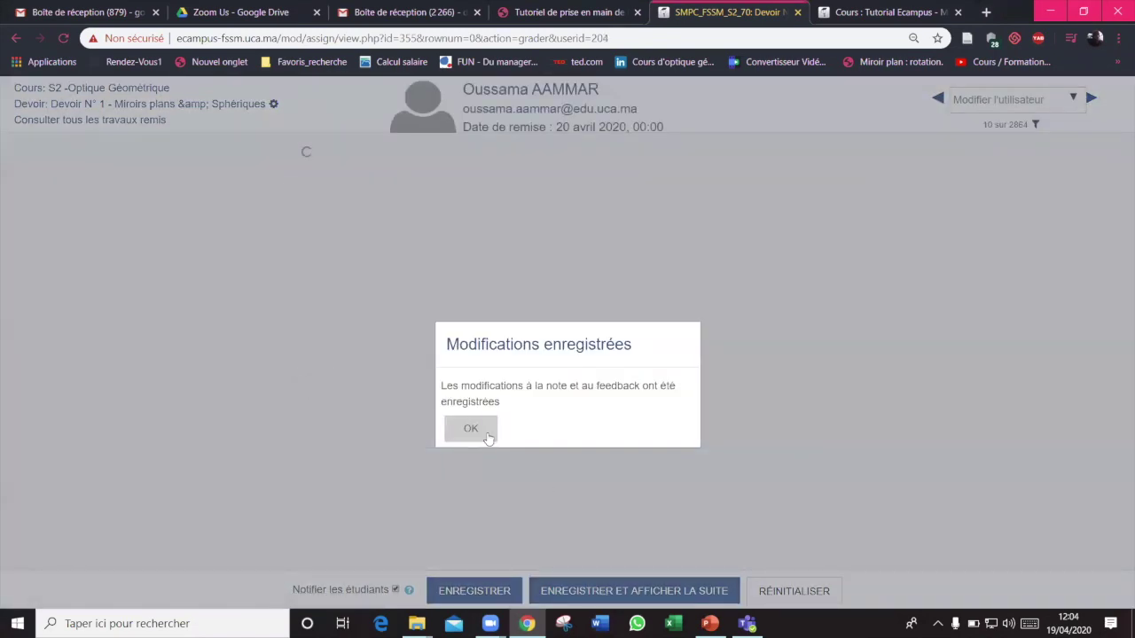
# Return to the previous student, change their grade from 14,00 to 75, save, and advance
pyautogui.click(485, 434)
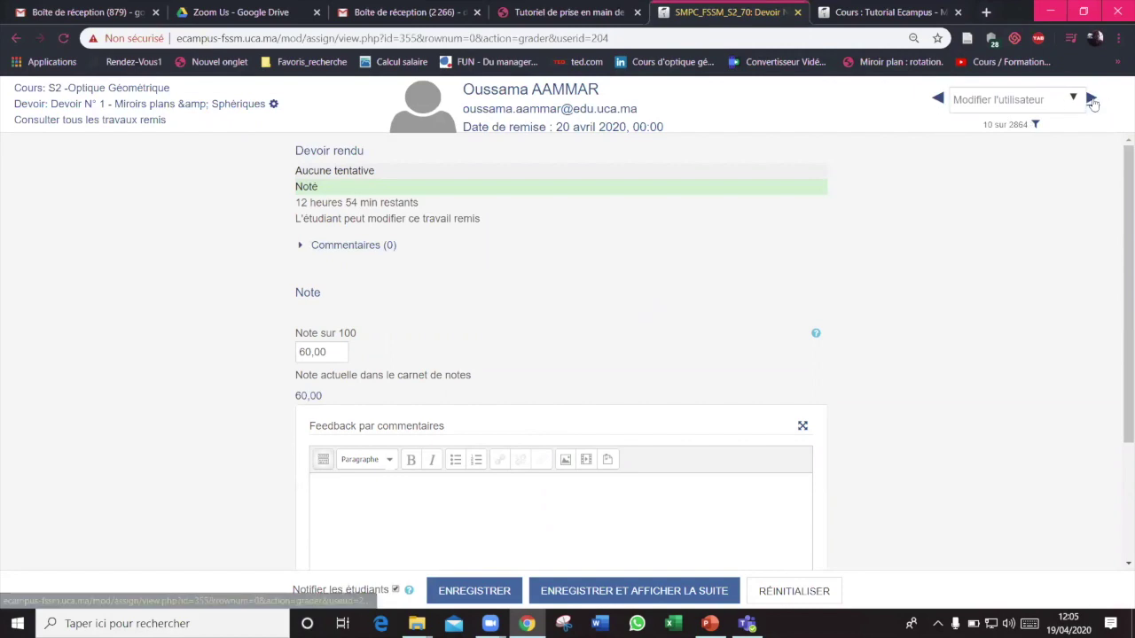
pyautogui.click(938, 99)
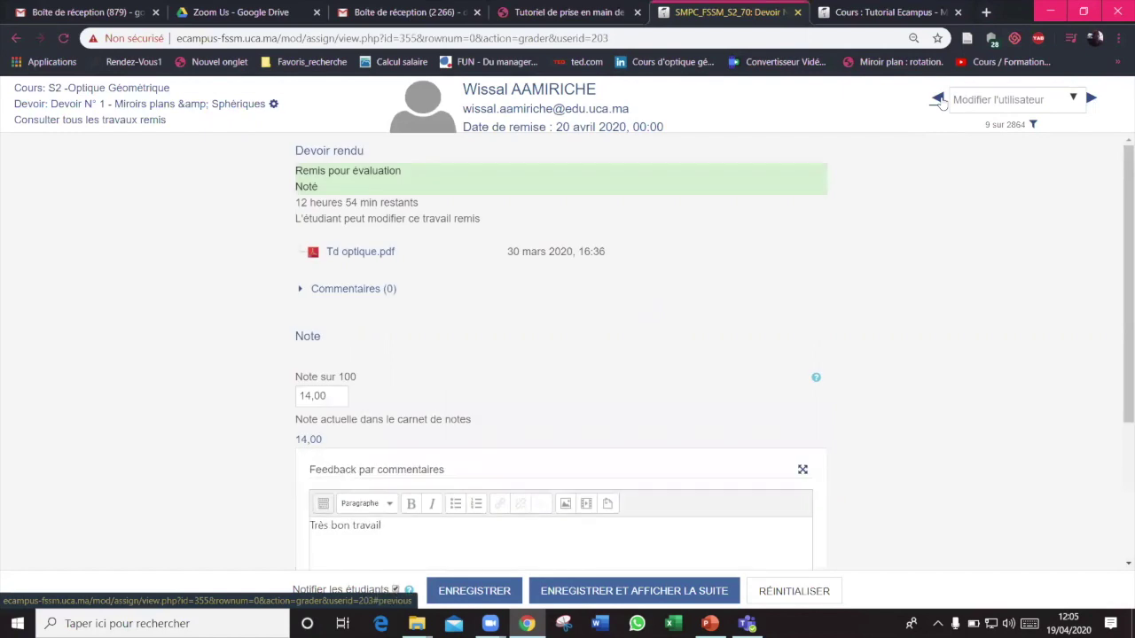
pyautogui.moveTo(328, 396); pyautogui.dragTo(289, 400)
pyautogui.write('75')
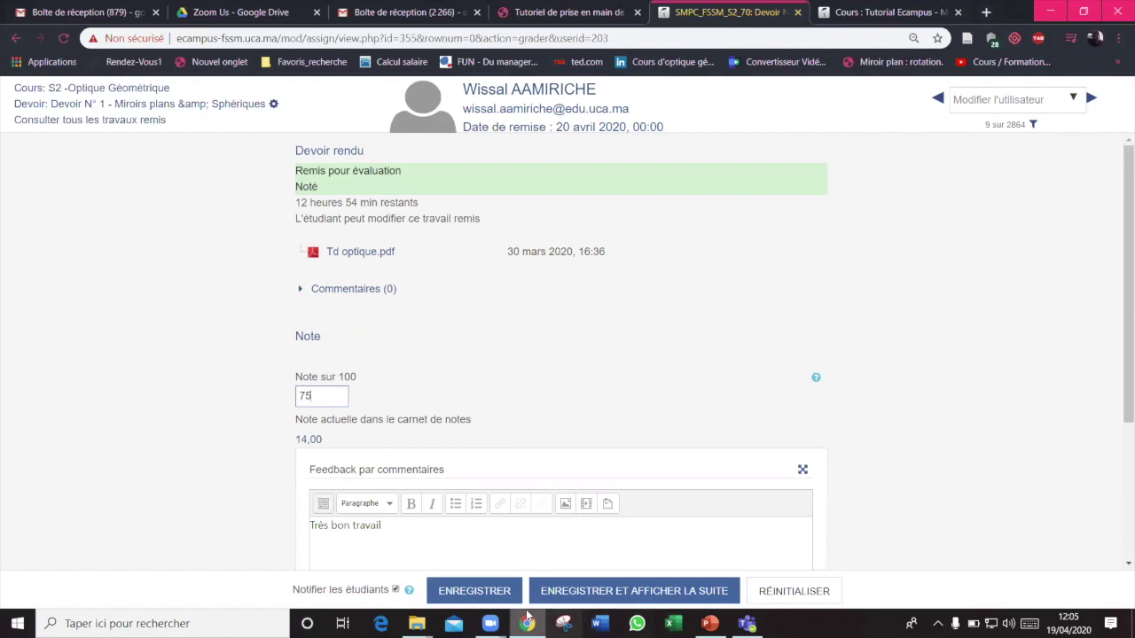
pyautogui.click(474, 592)
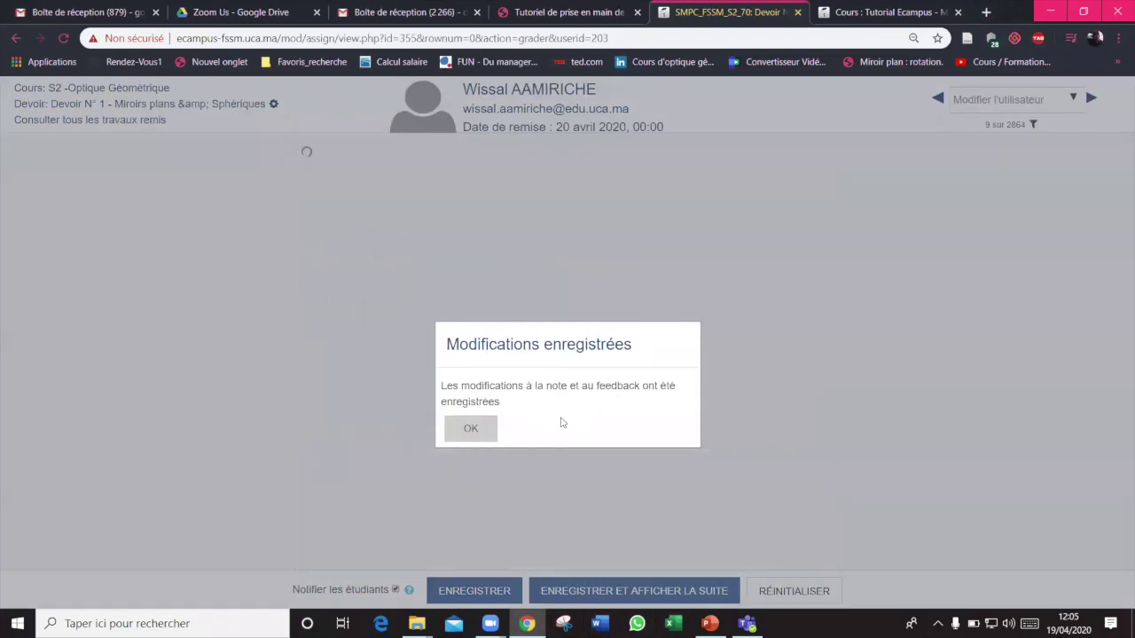
pyautogui.click(470, 429)
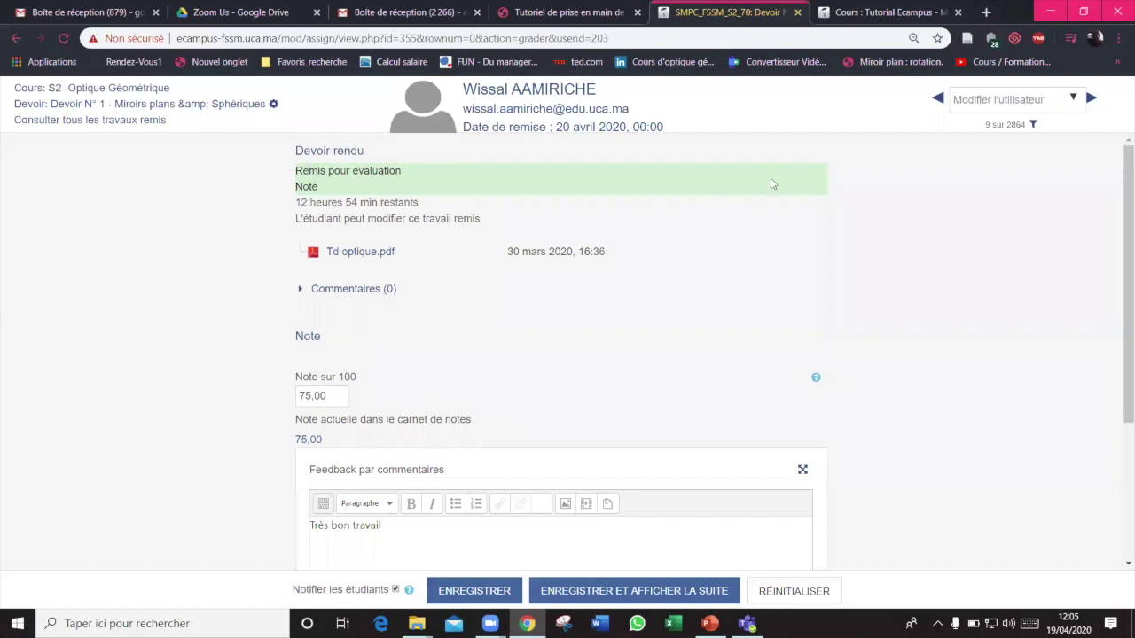
pyautogui.click(1092, 97)
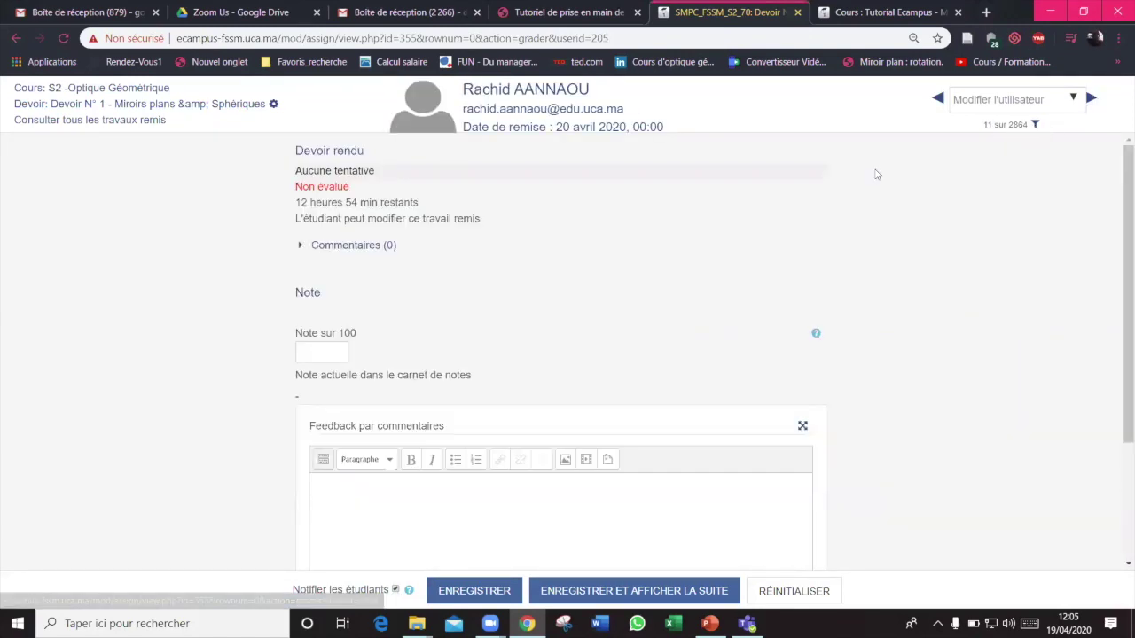
# Filter the grader to show only students whose status is 'Devoir rendu'
pyautogui.click(1035, 126)
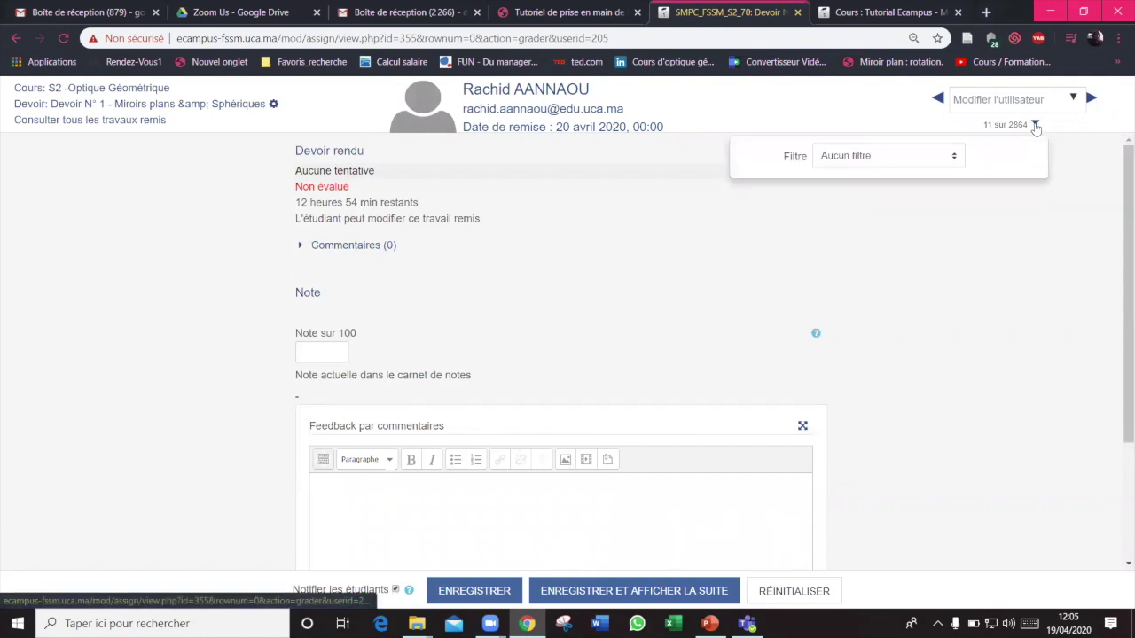
pyautogui.click(954, 160)
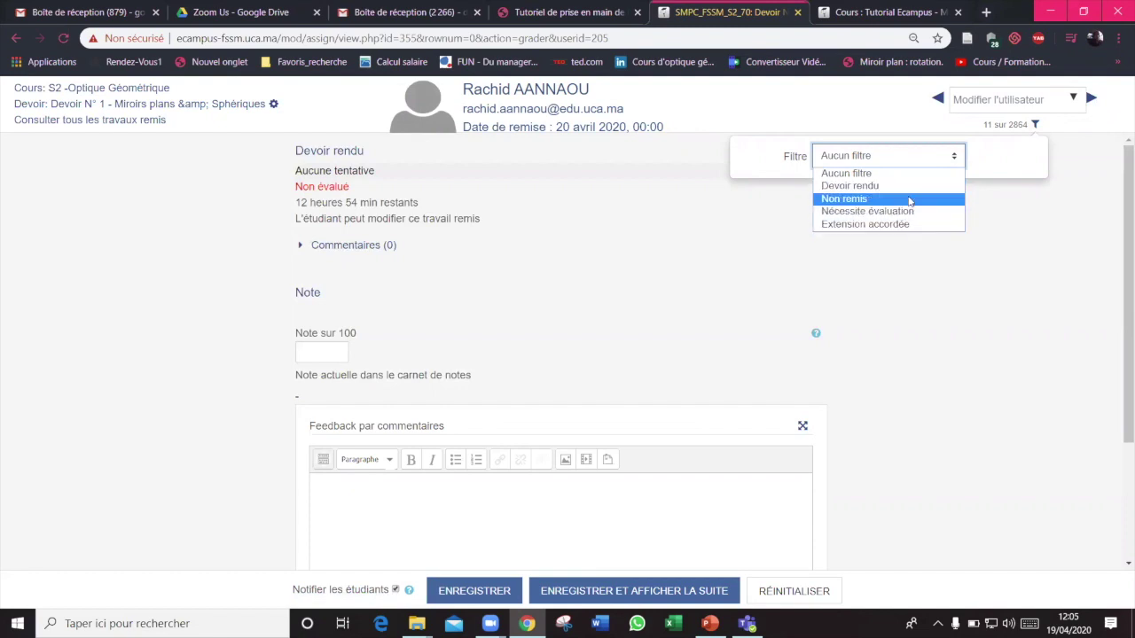
pyautogui.click(909, 186)
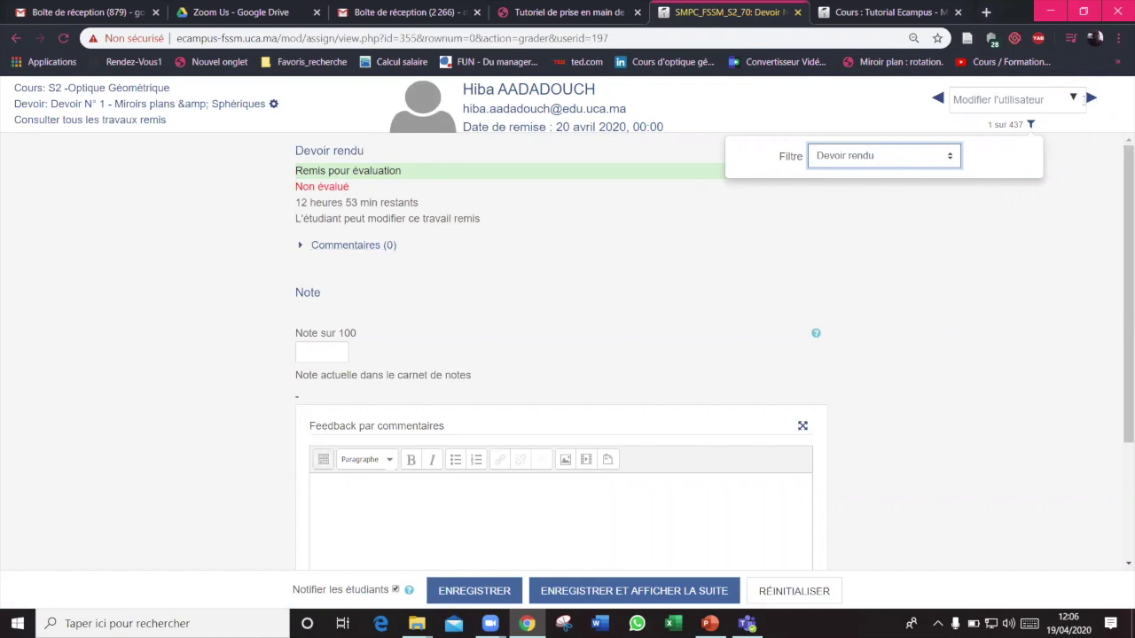
# Step through three submitted assignments, then leave for the S2 -Optique Géométrique course page
pyautogui.click(1091, 99)
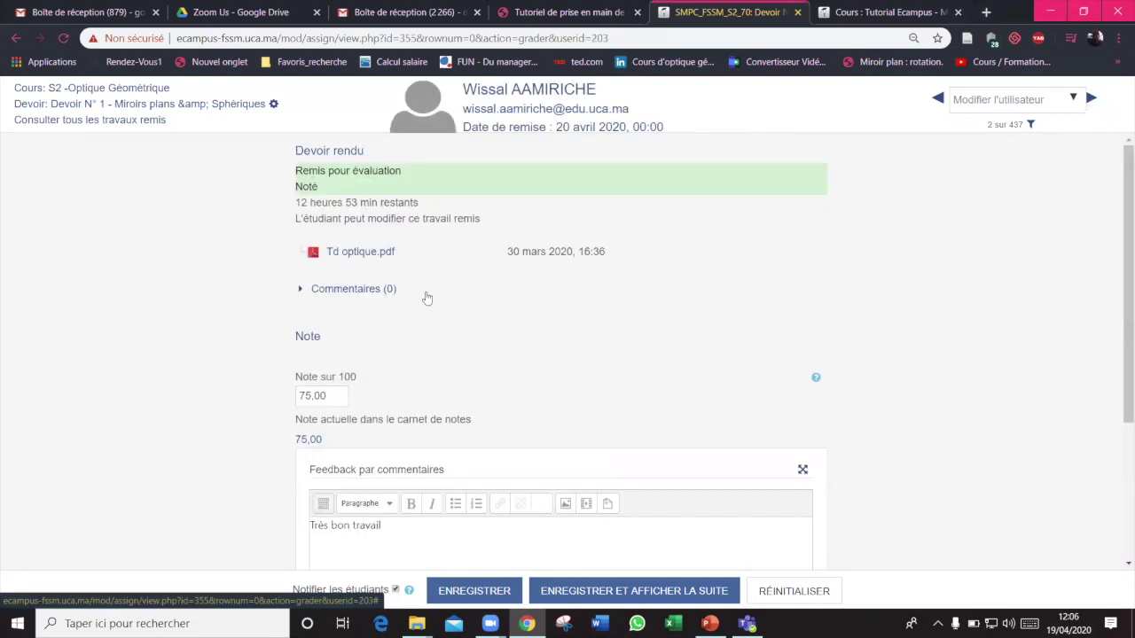
pyautogui.click(1093, 101)
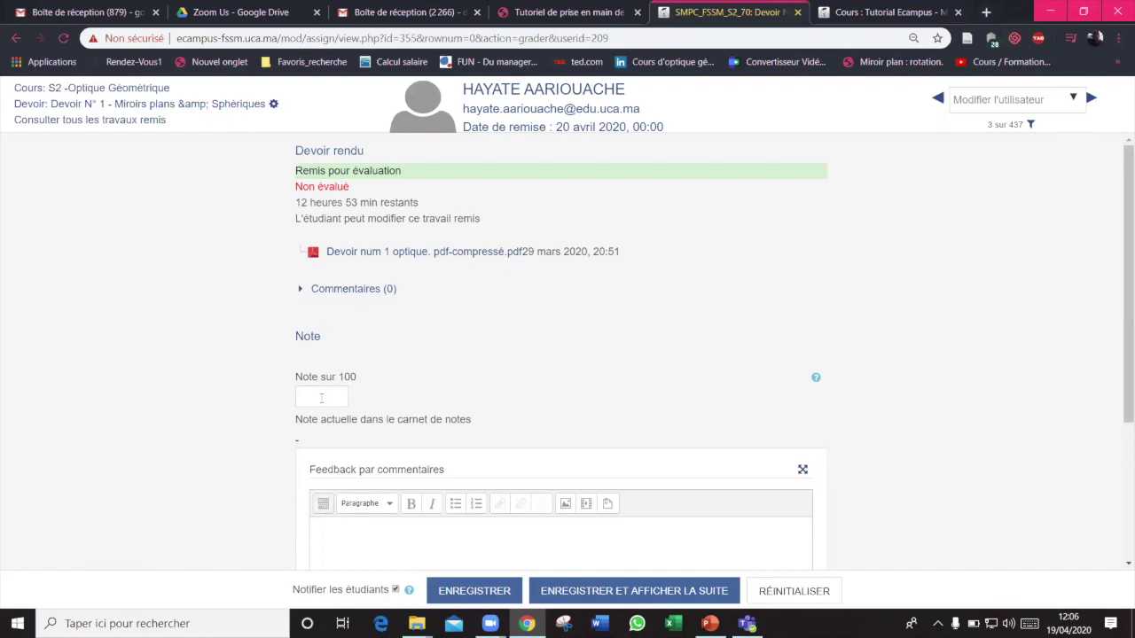
pyautogui.click(1094, 101)
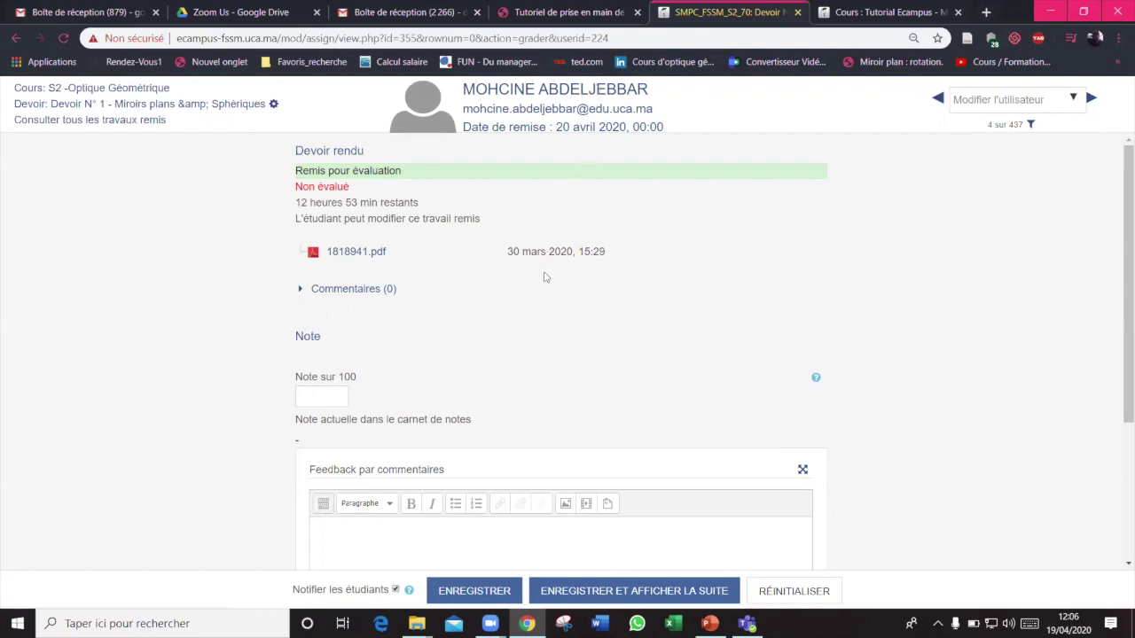
pyautogui.click(71, 90)
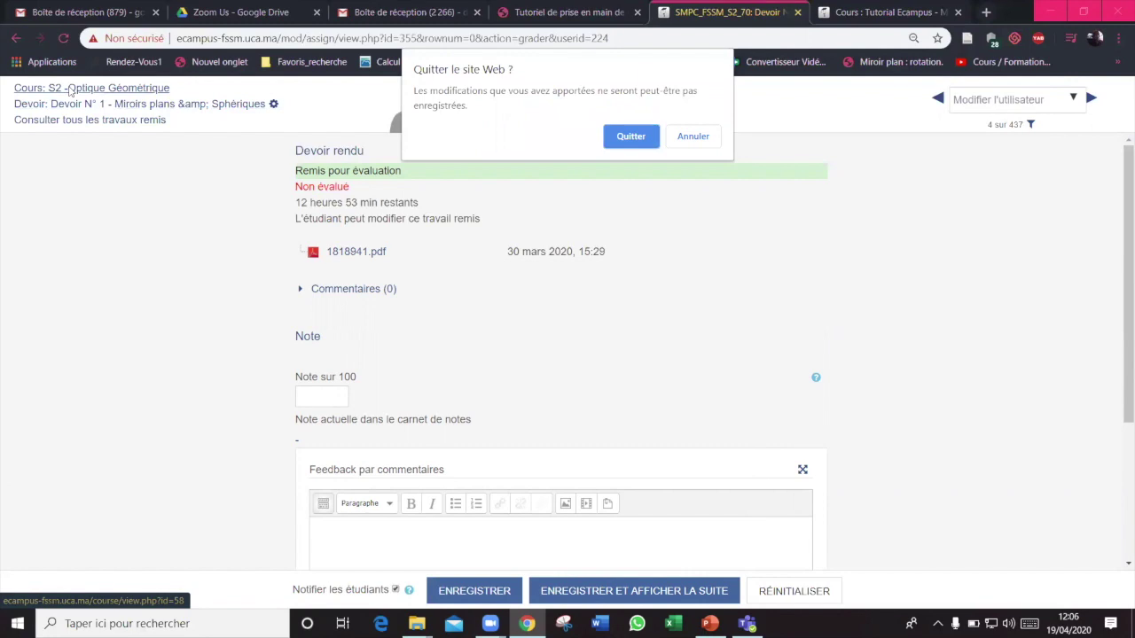
pyautogui.click(625, 139)
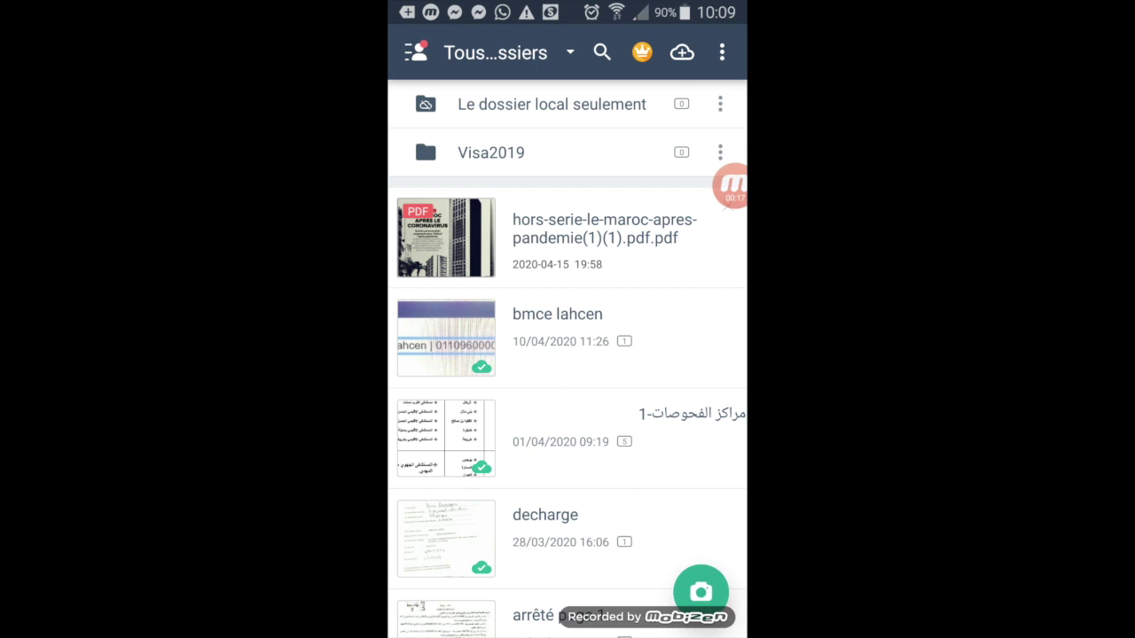
# Start a new scan in CamScanner's Docs camera, framing the handwritten notebook page
pyautogui.click(701, 592)
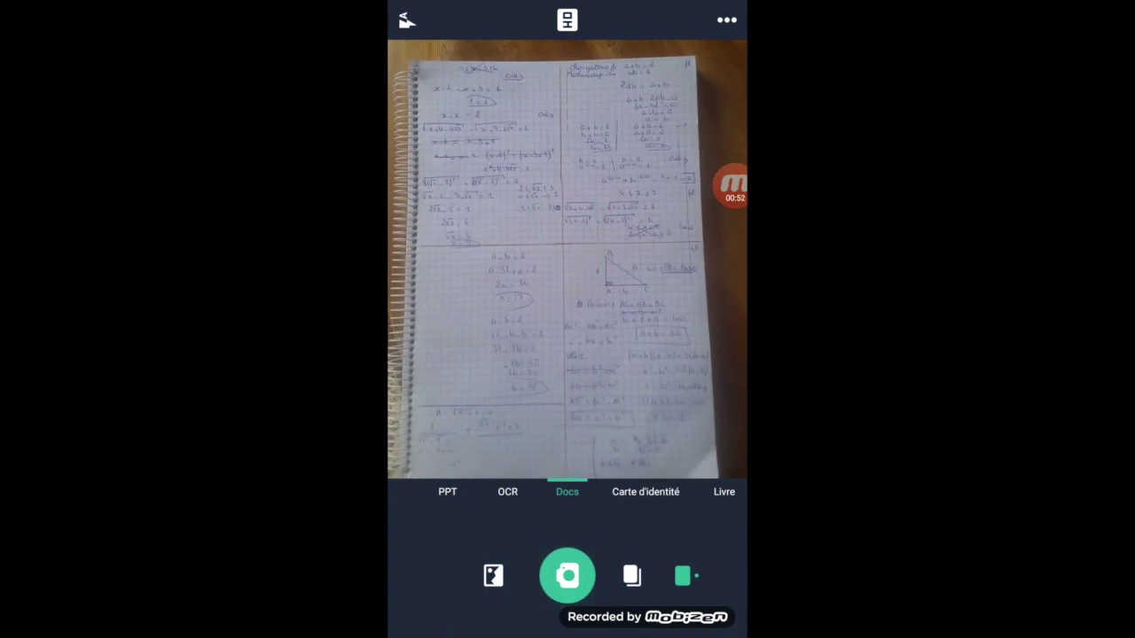
# Photograph the first notebook page, crop it to the full page, and save it with 'Qualité supérieure' enhancement
pyautogui.click(567, 576)
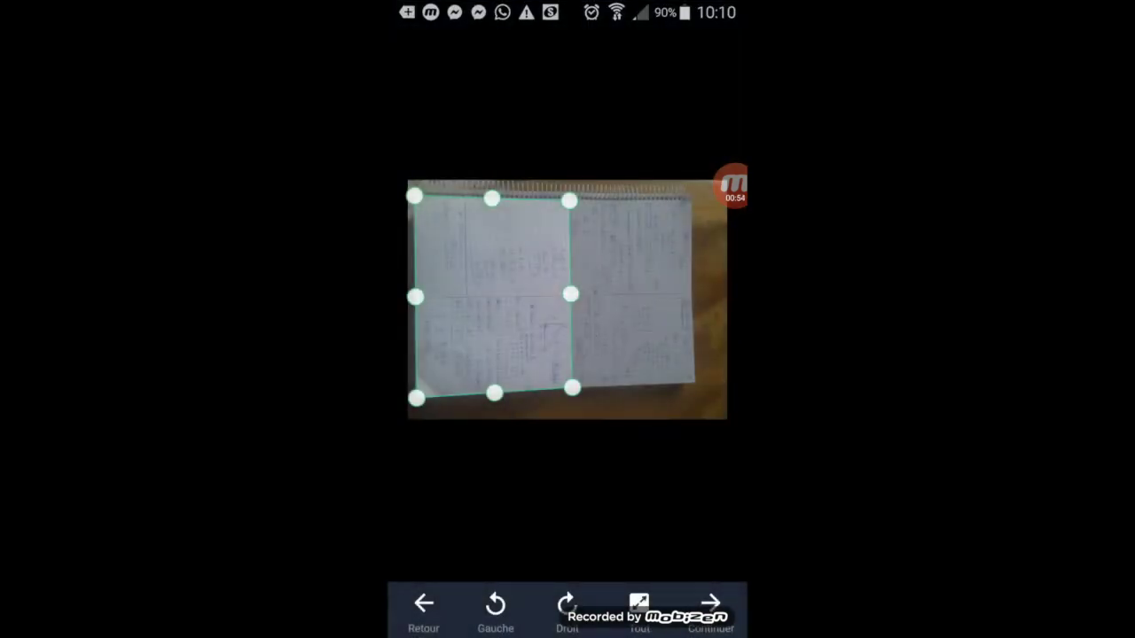
pyautogui.moveTo(572, 387); pyautogui.dragTo(692, 375)
pyautogui.moveTo(569, 200); pyautogui.dragTo(686, 195)
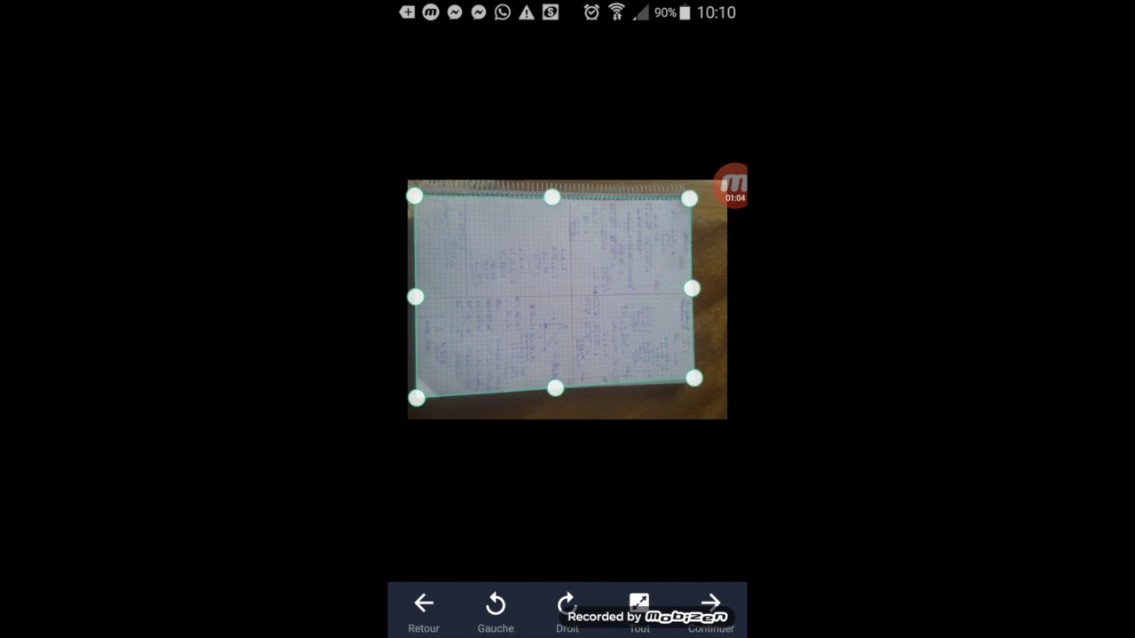
pyautogui.click(710, 607)
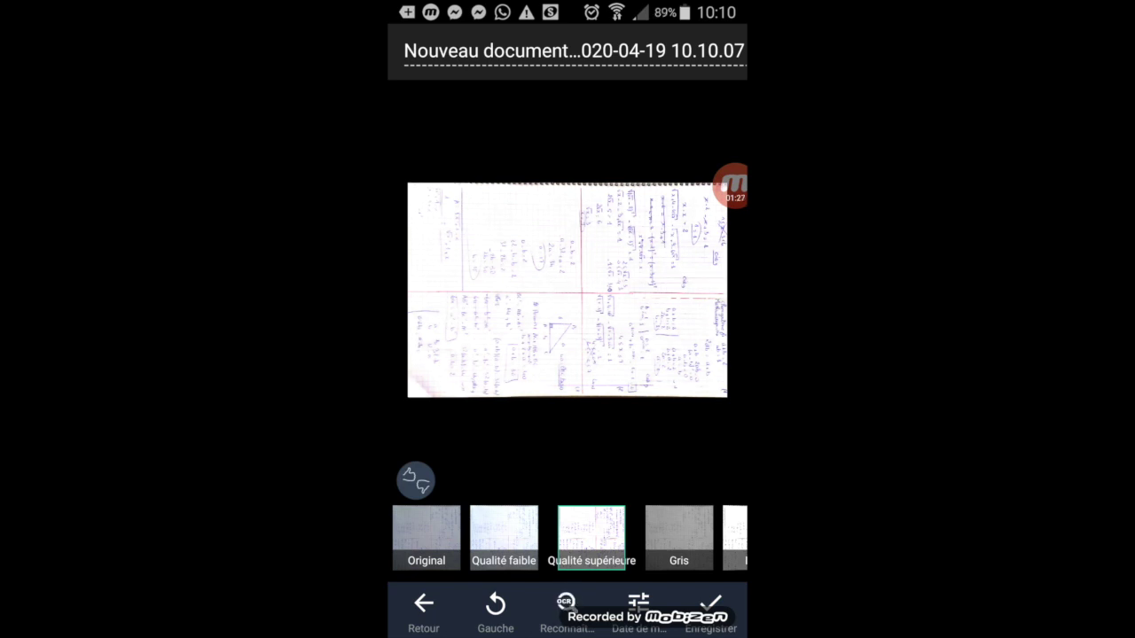
pyautogui.click(711, 610)
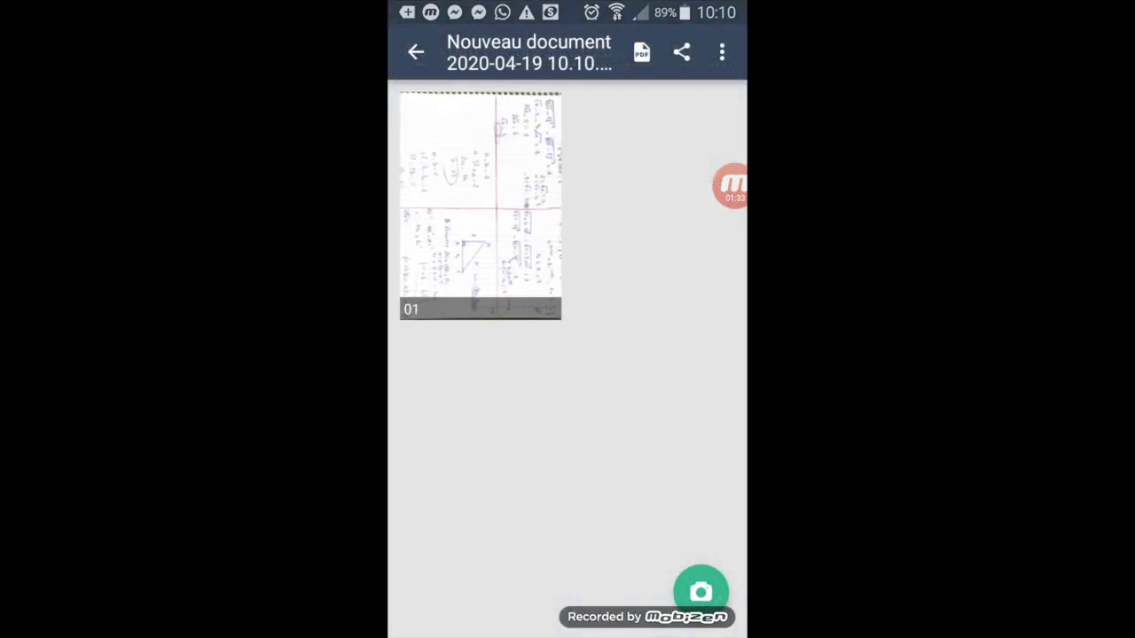
# Capture the next notebook page, crop it, and save it as page 02 of the document
pyautogui.click(701, 592)
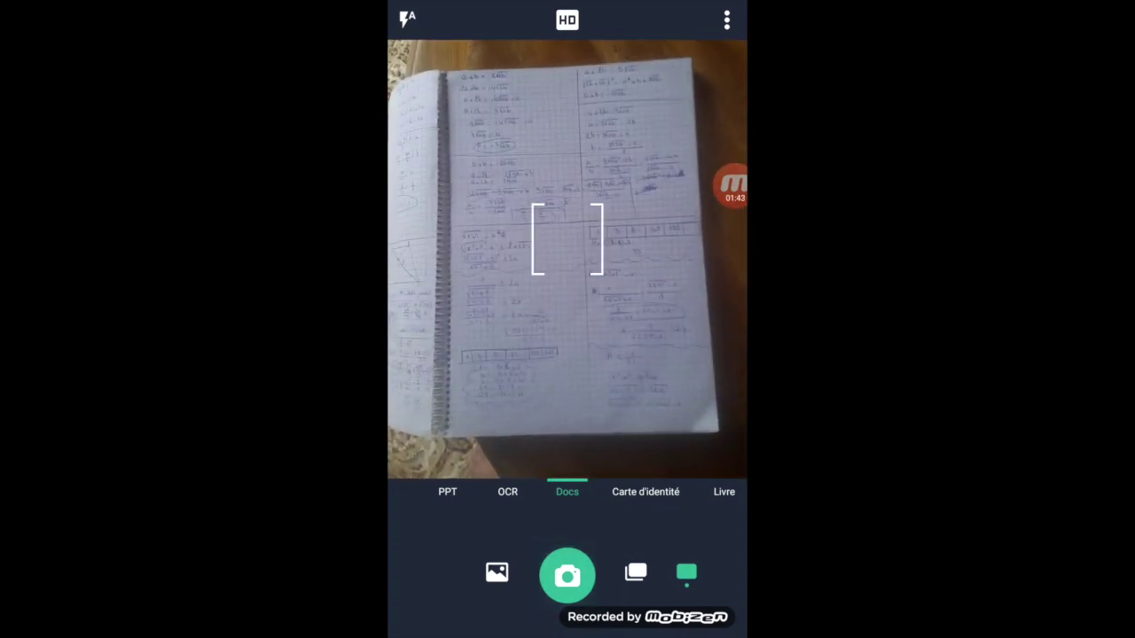
pyautogui.click(567, 576)
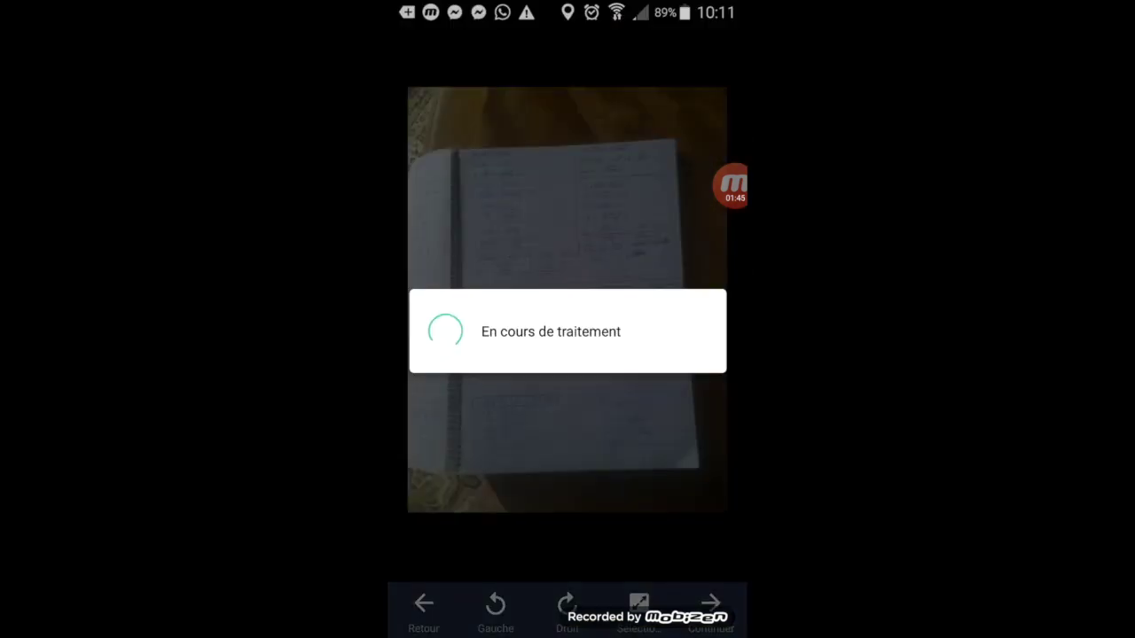
pyautogui.click(710, 606)
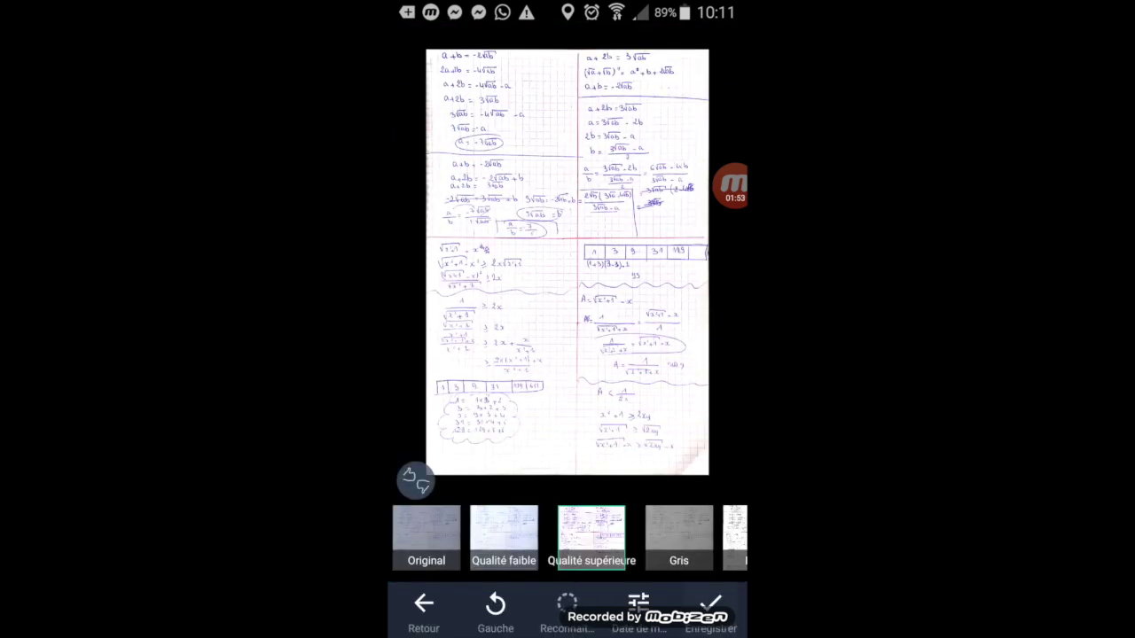
pyautogui.click(710, 606)
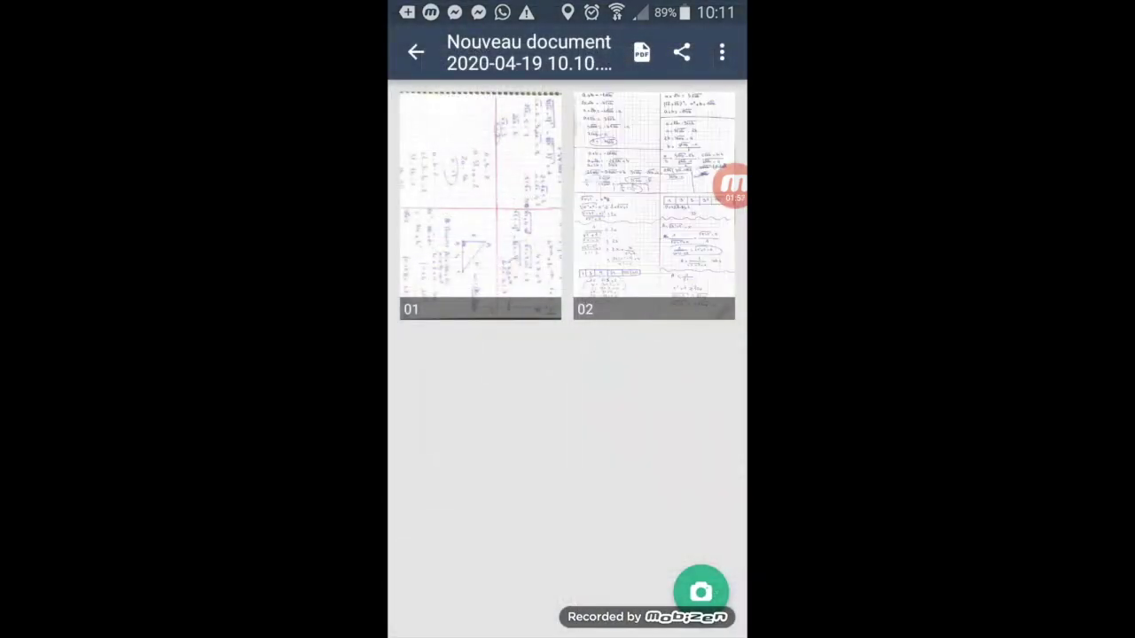
# Rename the scanned document to 'devoir n 1'
pyautogui.click(529, 52)
pyautogui.write('devoir n 1')
pyautogui.press('Return')
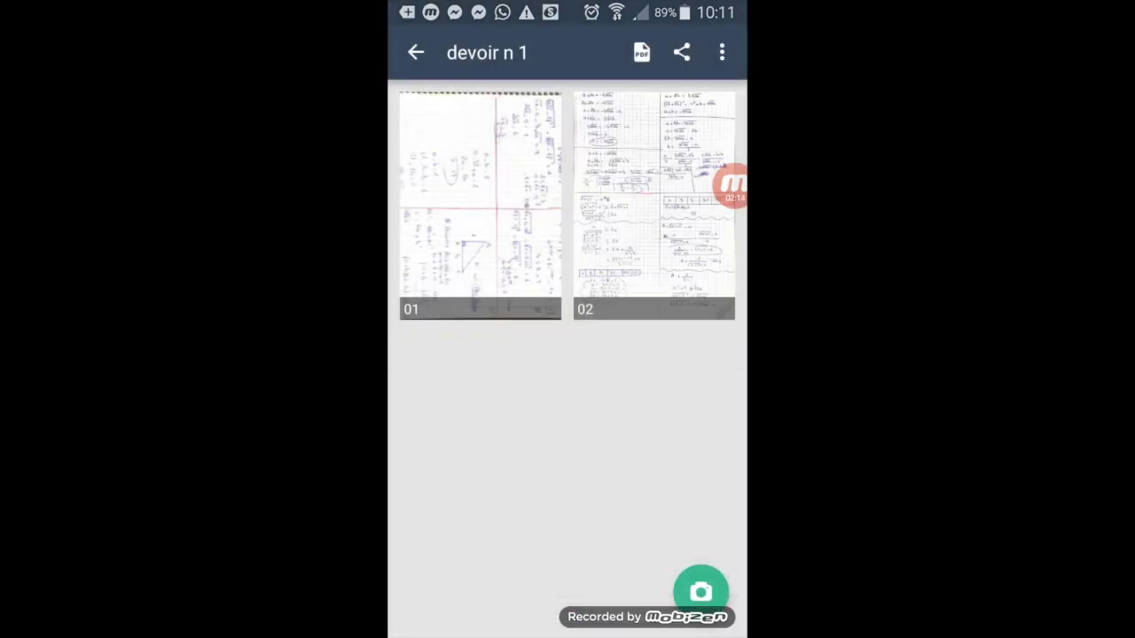
# Share the document as a PDF through Gmail, entering the recipient's e-mail address
pyautogui.click(642, 52)
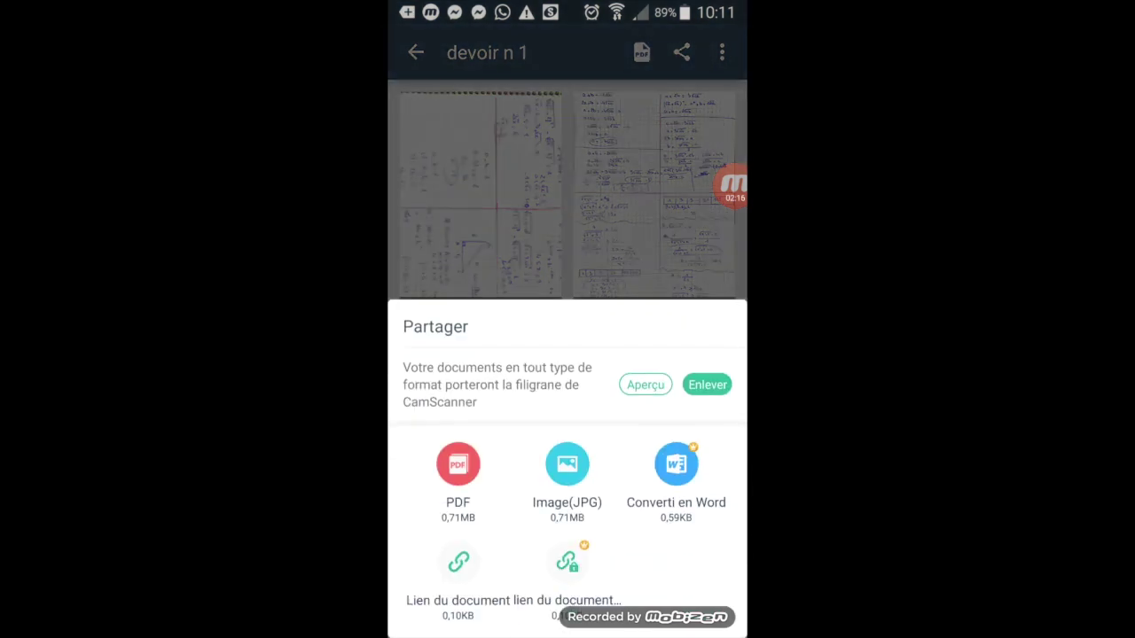
pyautogui.click(458, 470)
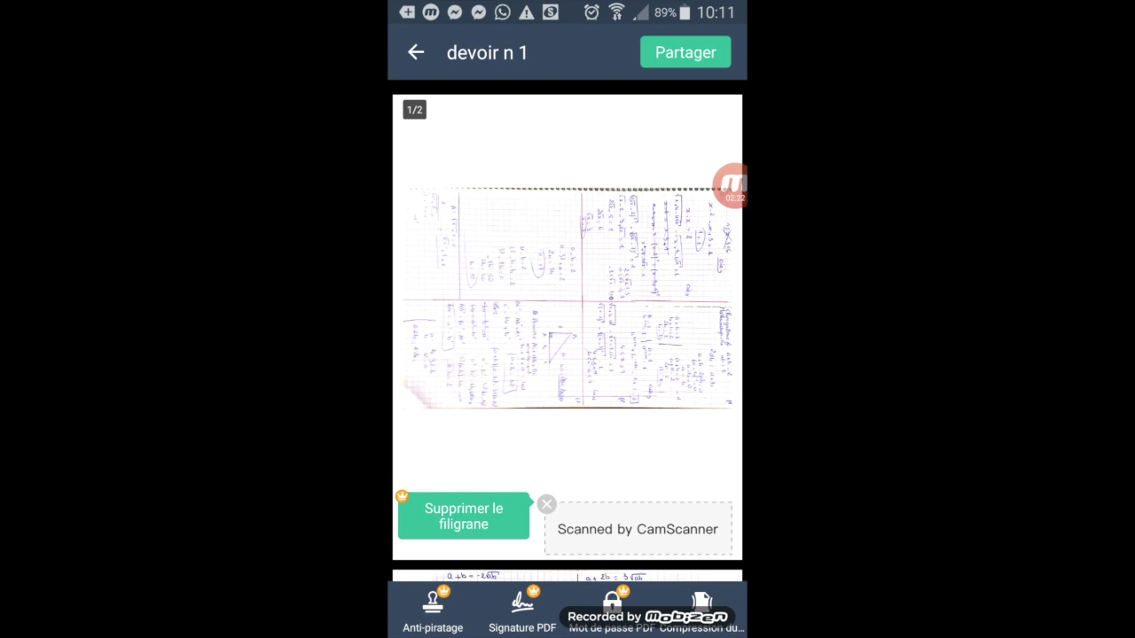
pyautogui.click(686, 53)
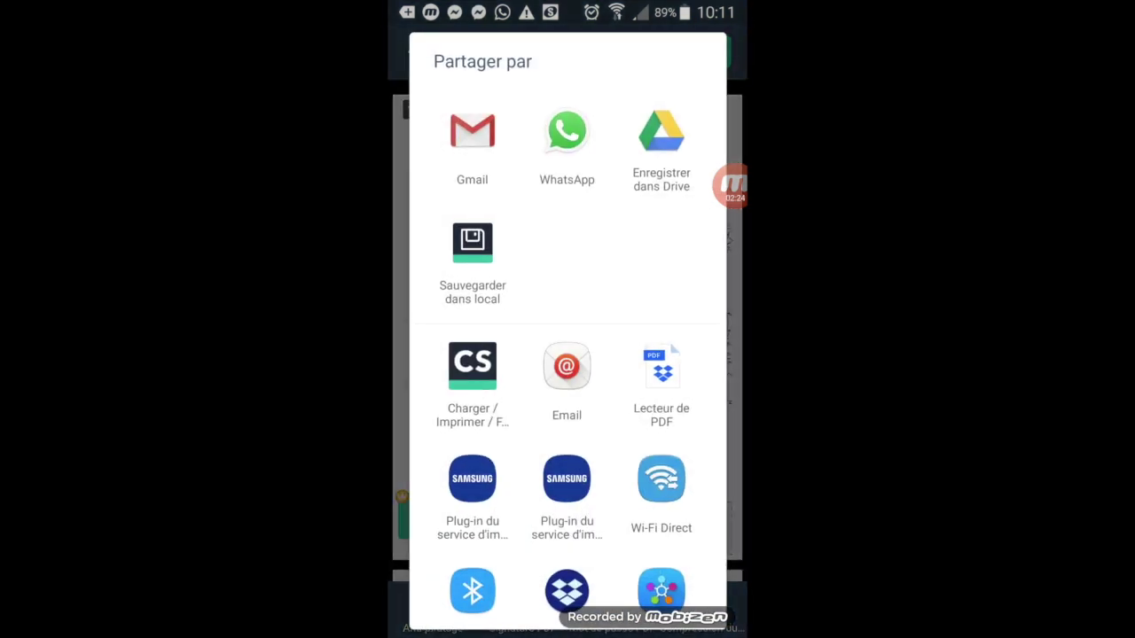
pyautogui.click(472, 149)
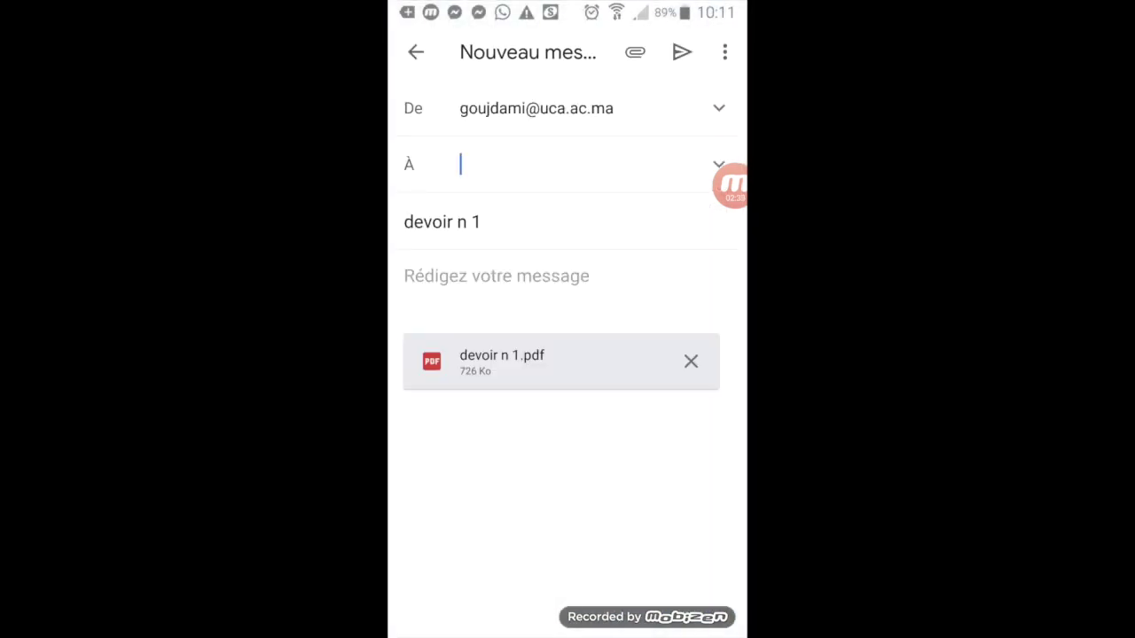
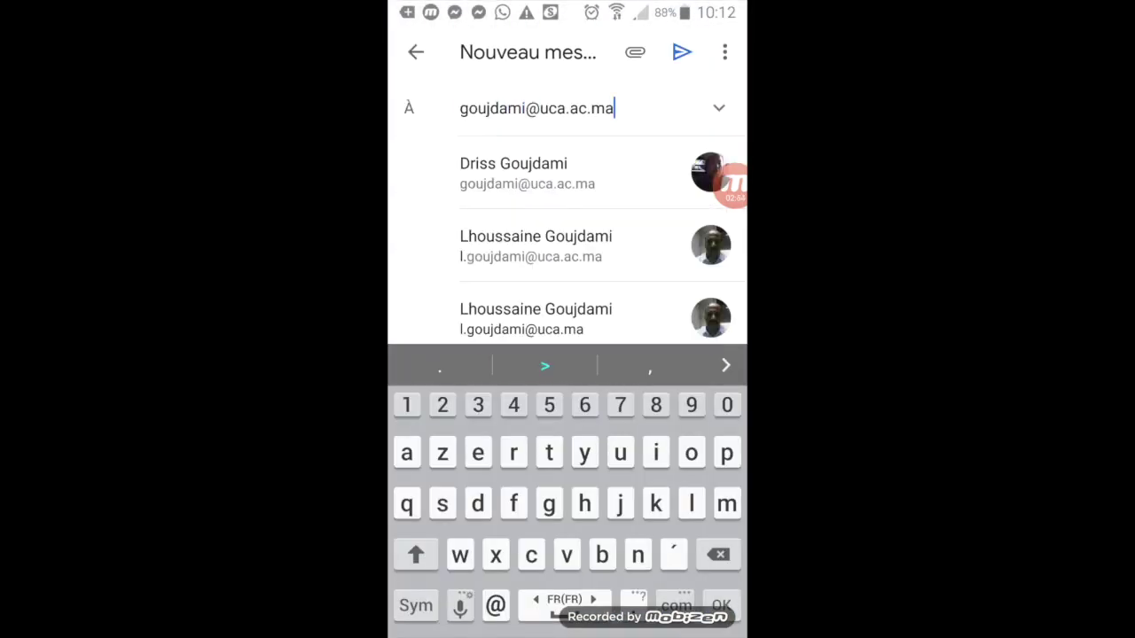